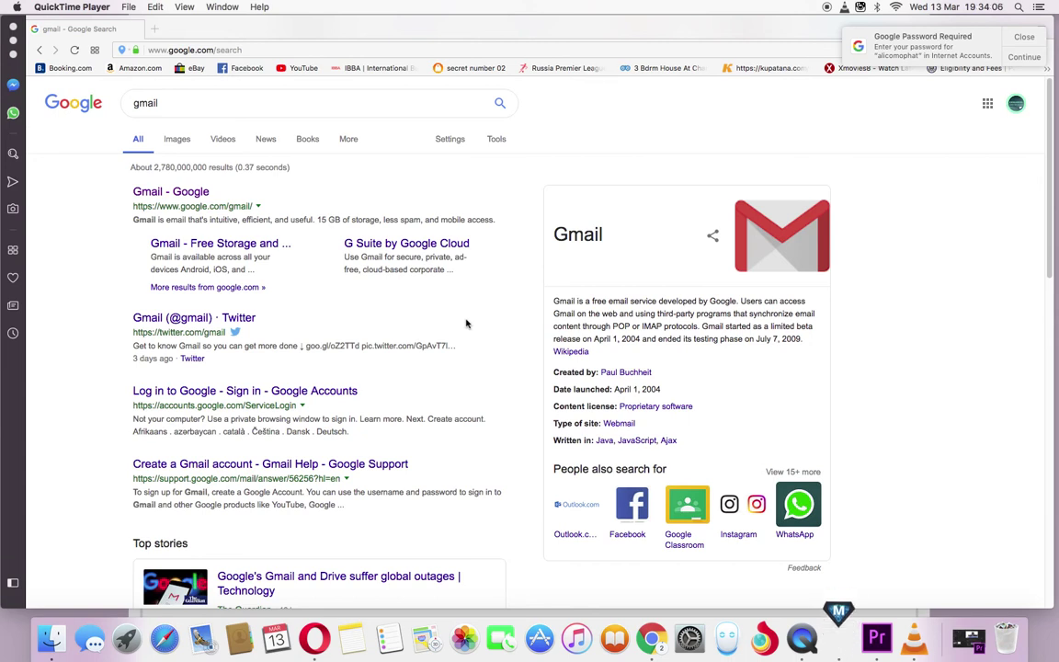
- Open the 'Create a Gmail account' help article from the gmail search results and start a new Google account
click(237, 103)
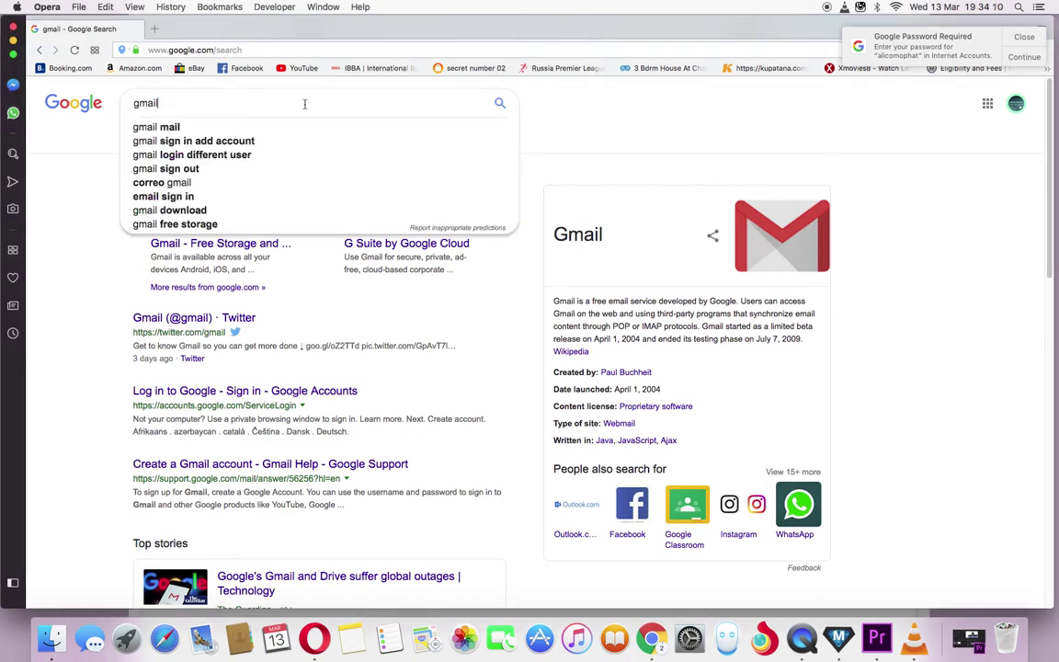
click(563, 130)
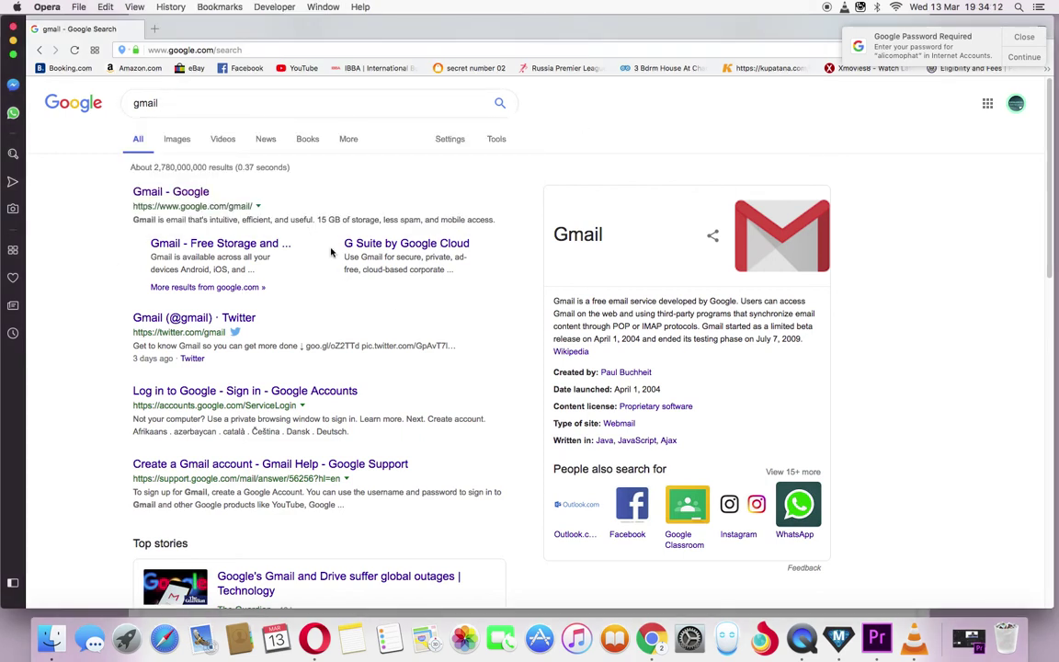
scroll(331, 250, down, 5)
scroll(276, 262, up, 5)
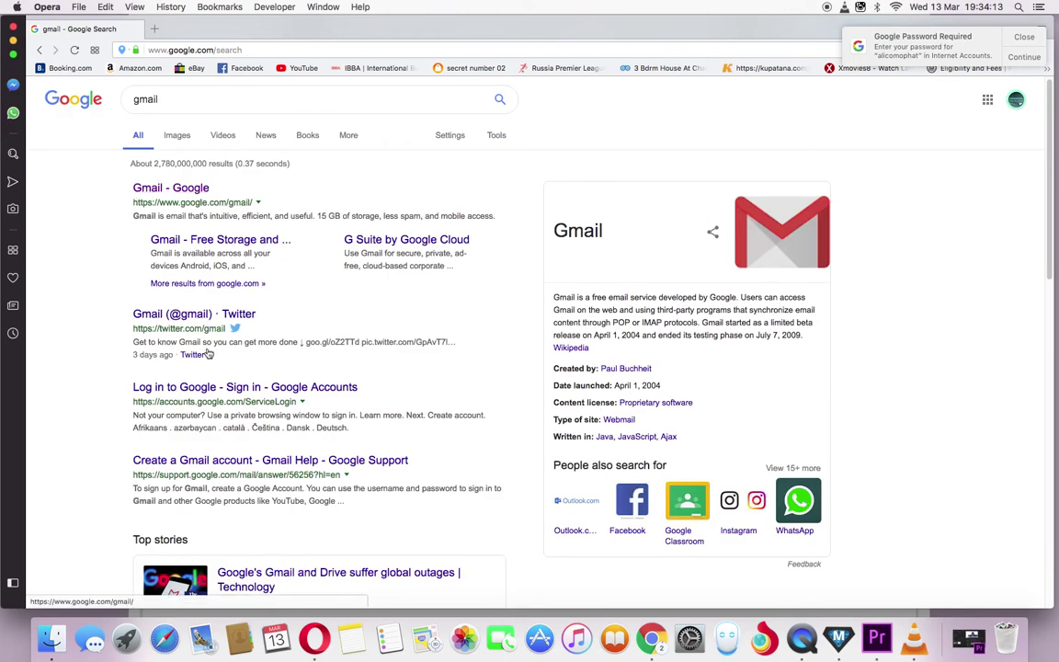
click(221, 461)
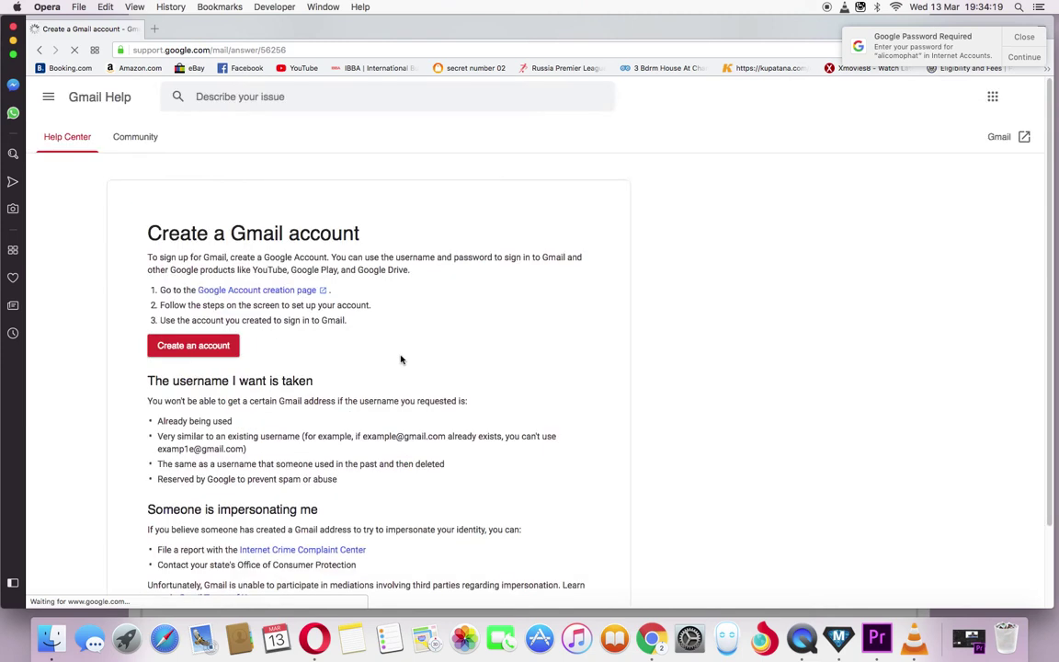
click(217, 347)
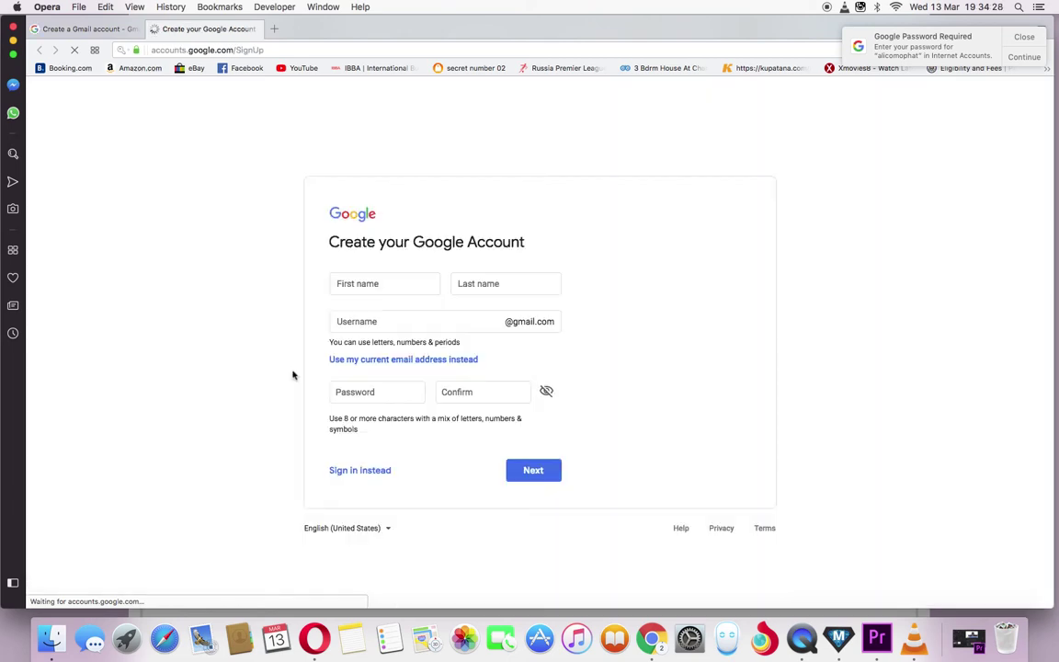
- Enter the first name, last name and a desired Gmail username
click(399, 291)
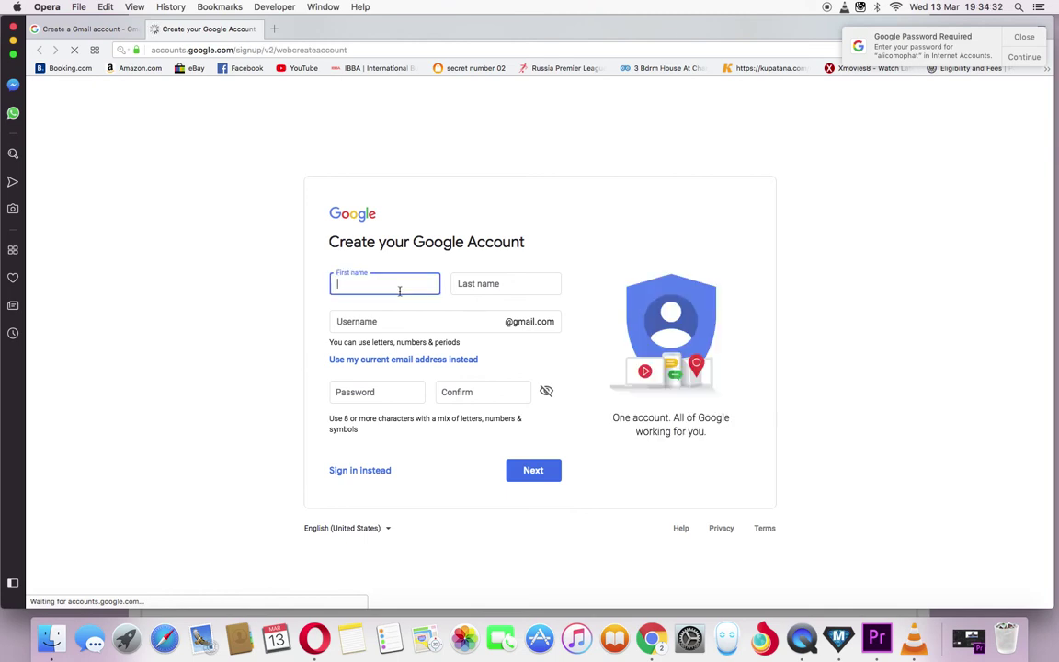
text(PESA)
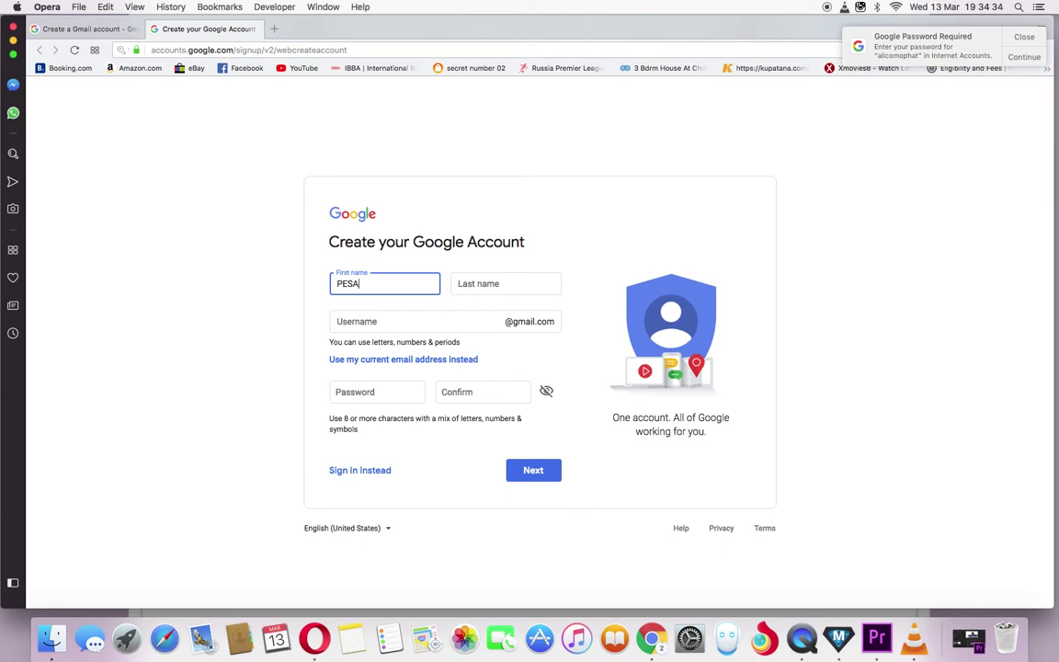
click(456, 287)
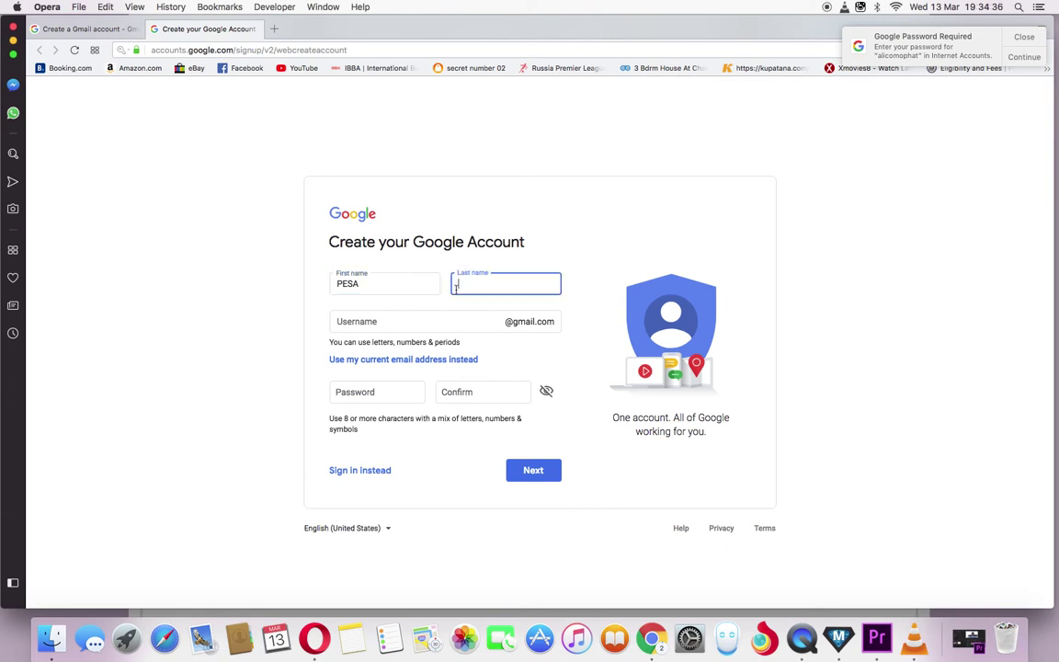
text(ZAYOUTUBE)
click(440, 323)
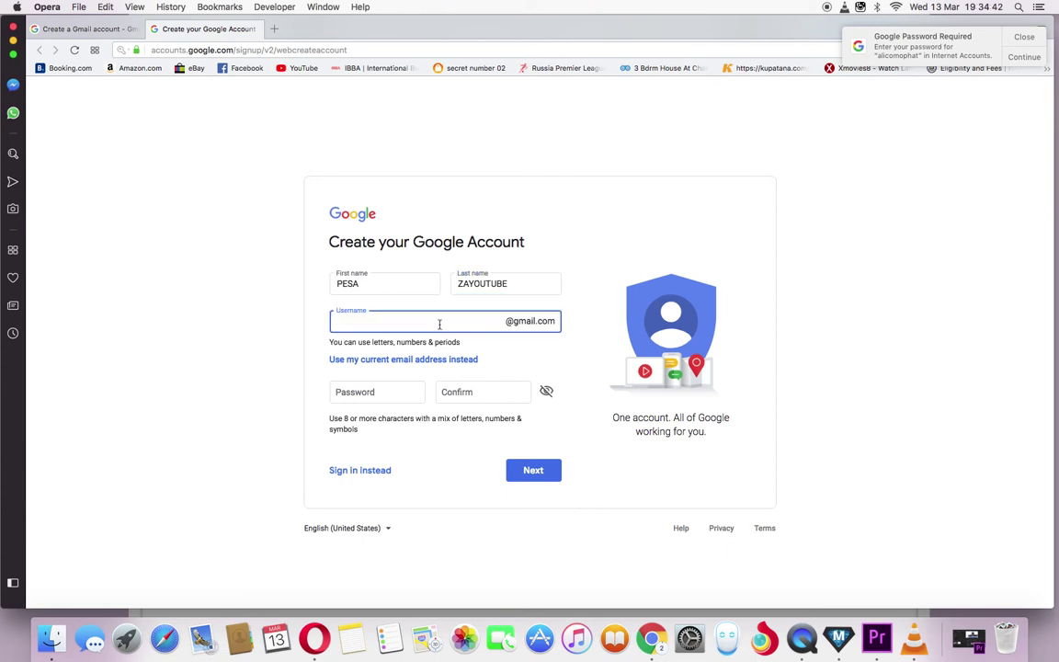
- Enter and confirm the account password, then submit the signup form
click(402, 390)
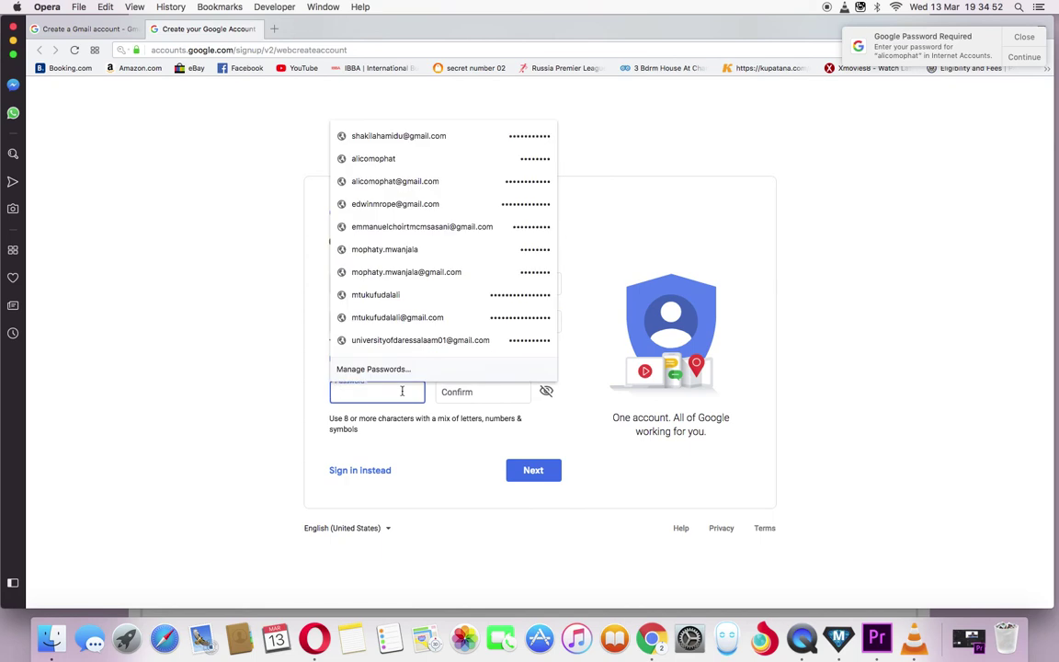
text(p******)
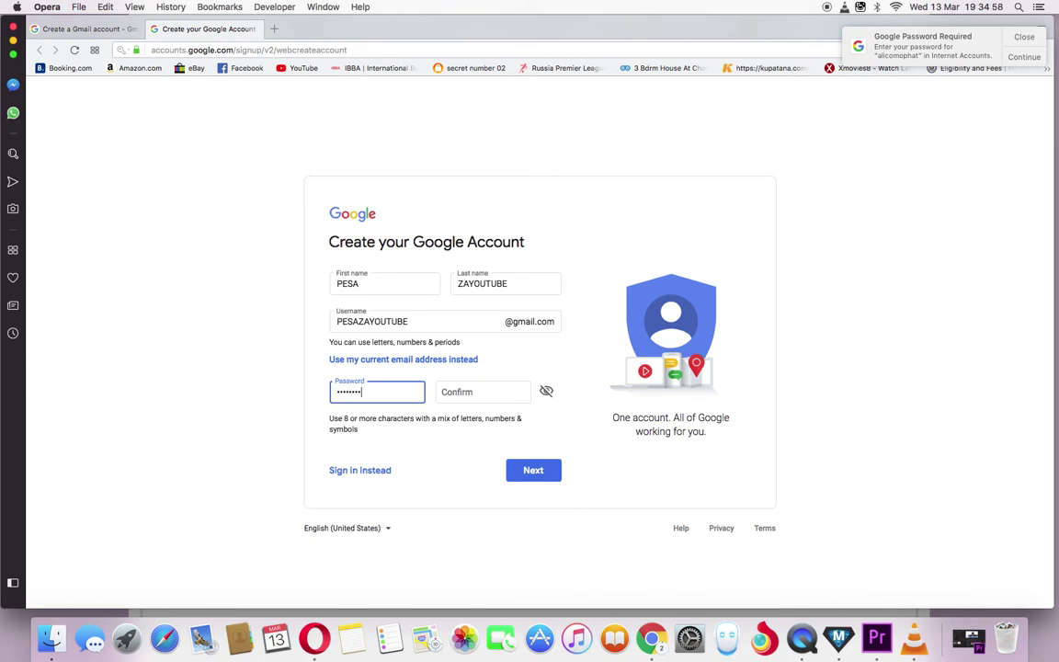
text(********)
click(464, 391)
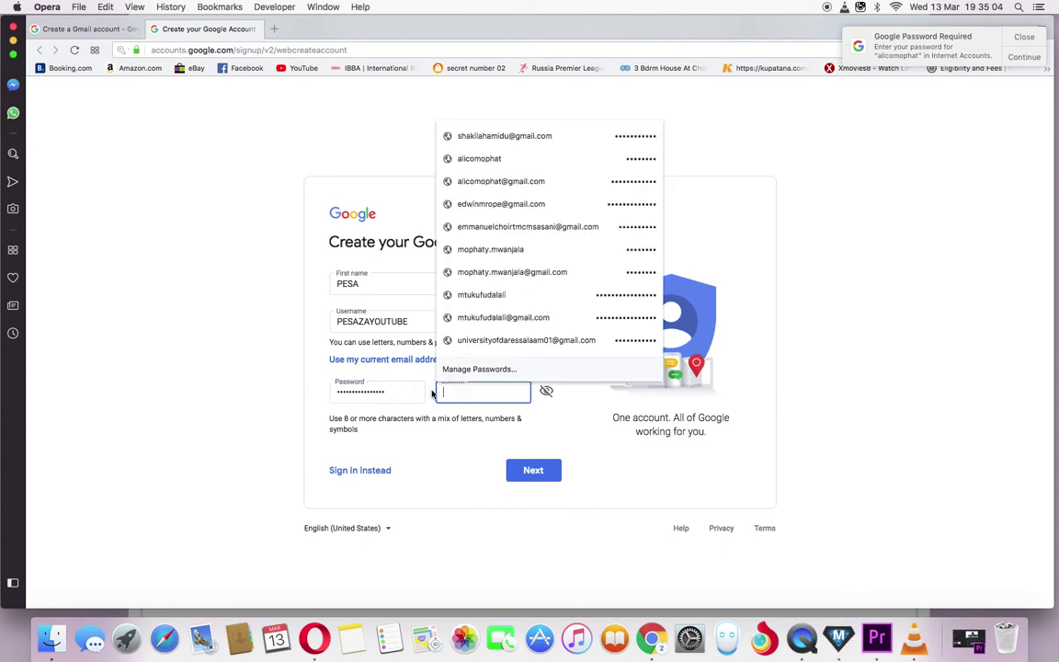
text(********)
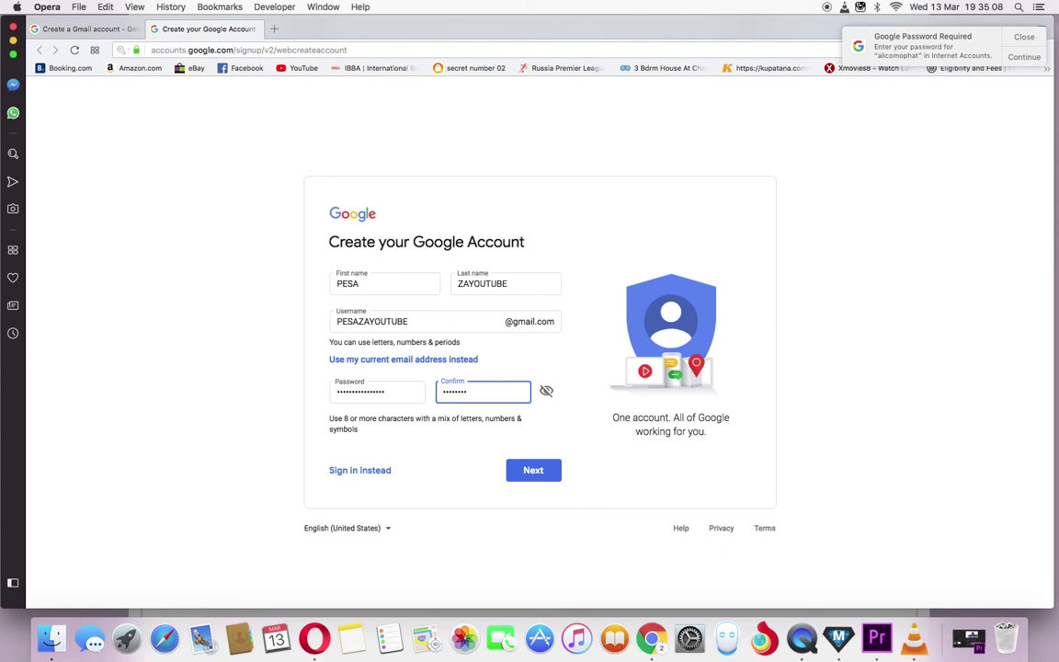
text(*****)
click(305, 379)
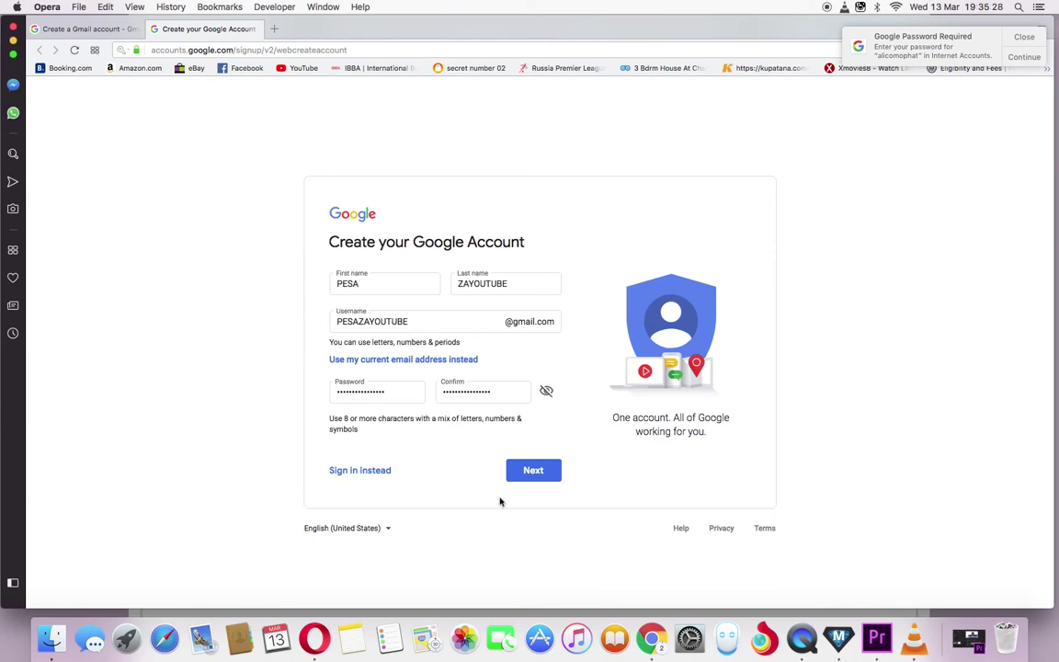
click(518, 477)
- After the username is rejected, briefly try an existing email address, then go back to choosing a Gmail address
click(531, 470)
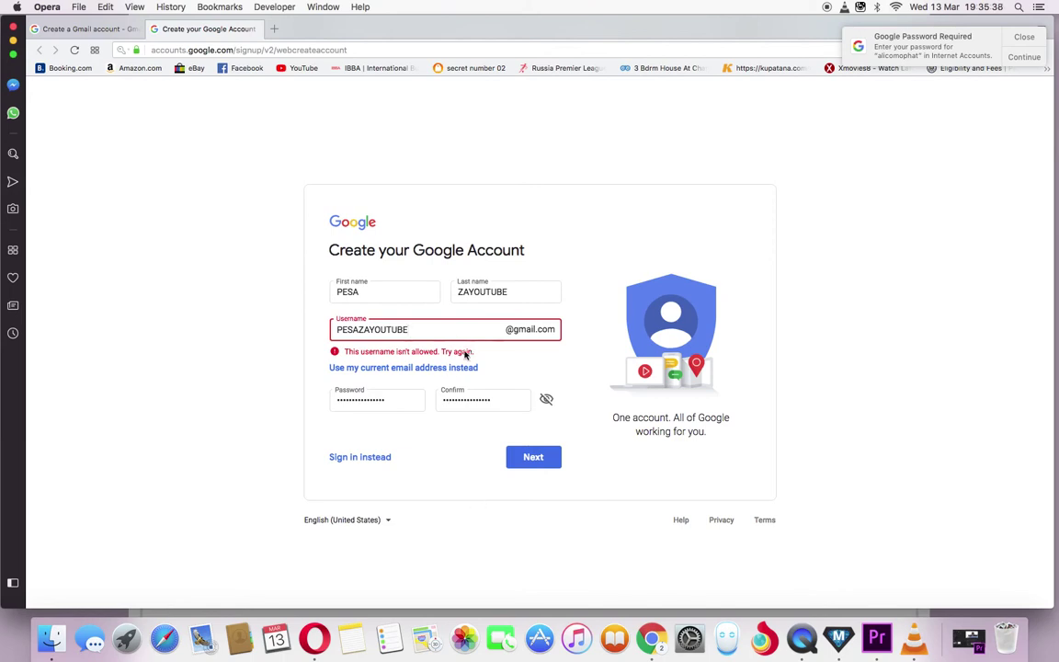
click(420, 370)
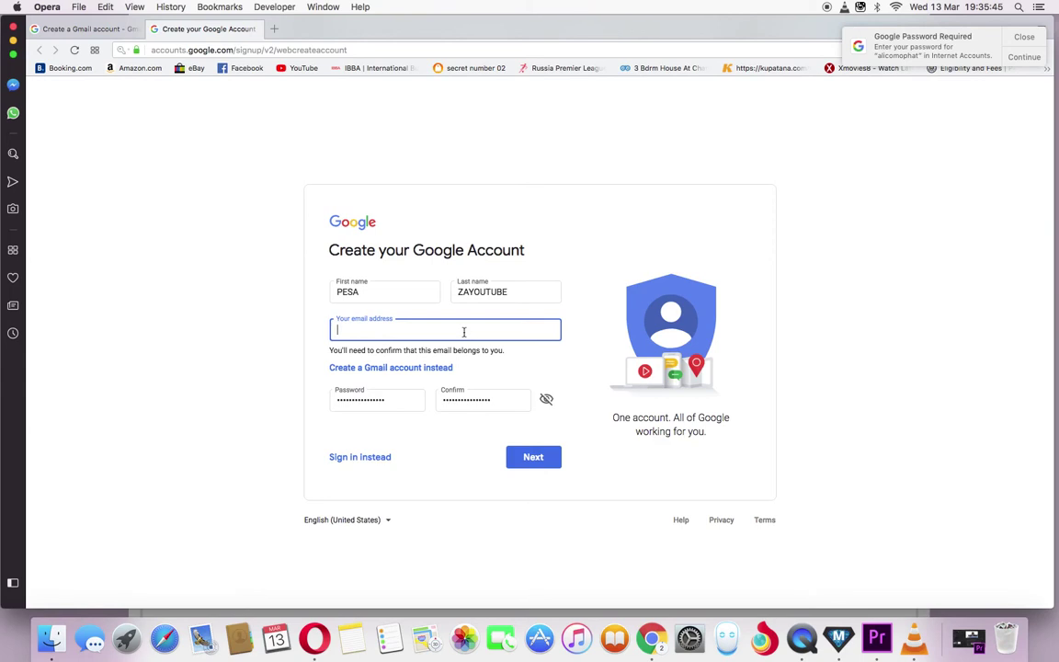
text(pesa)
key(BackSpace)
key(BackSpace)
key(BackSpace)
key(BackSpace)
click(433, 367)
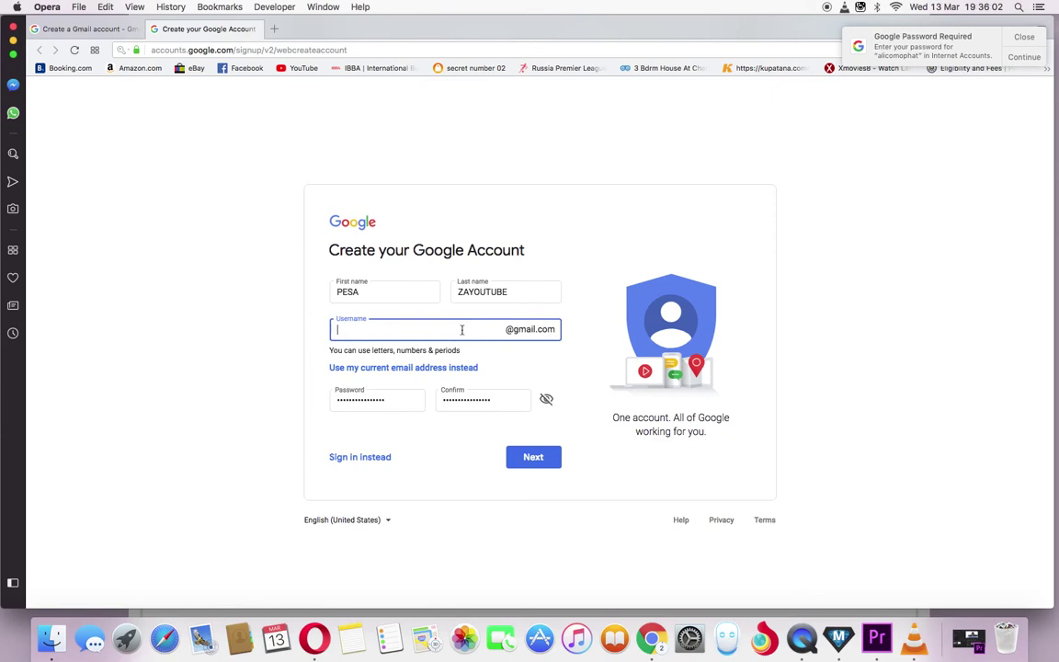
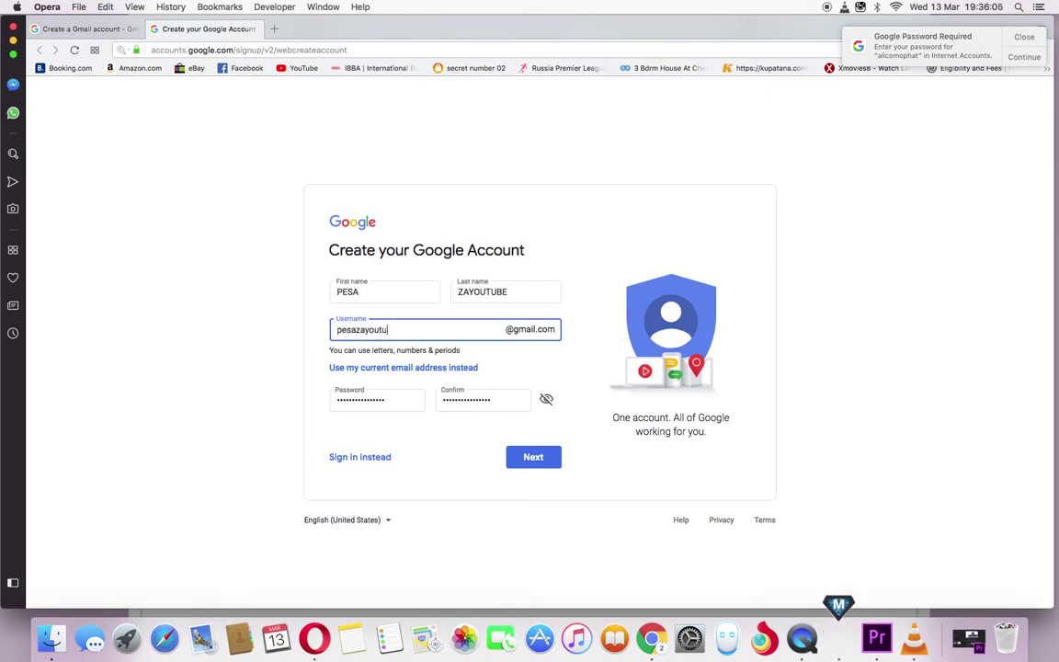
- Retype the Gmail username and retry it with a '1' appended
click(537, 359)
click(484, 331)
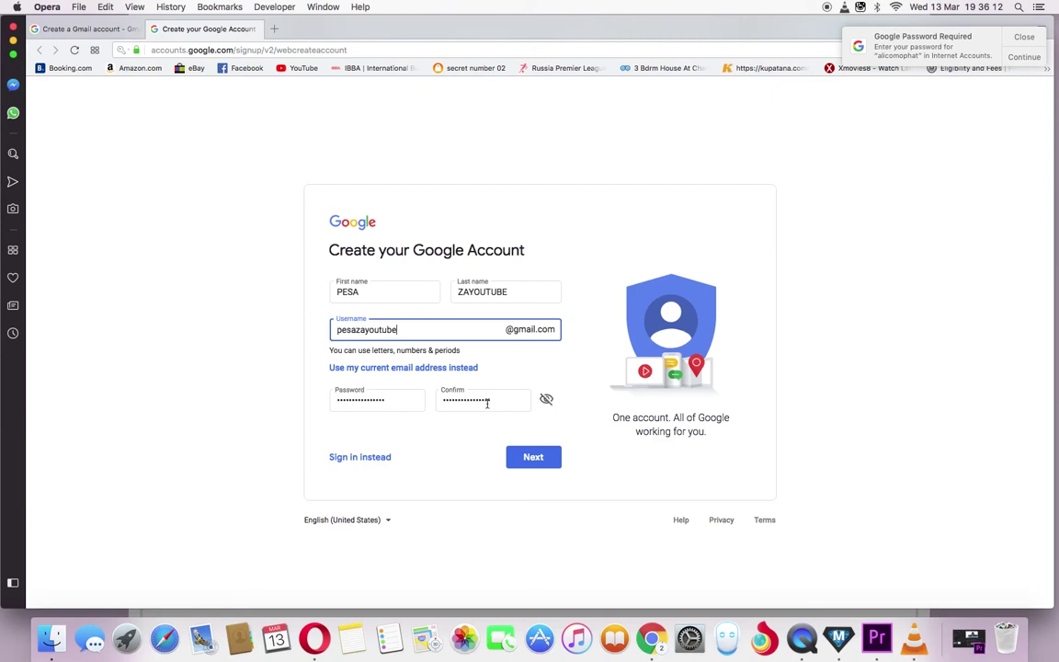
text(1)
click(544, 462)
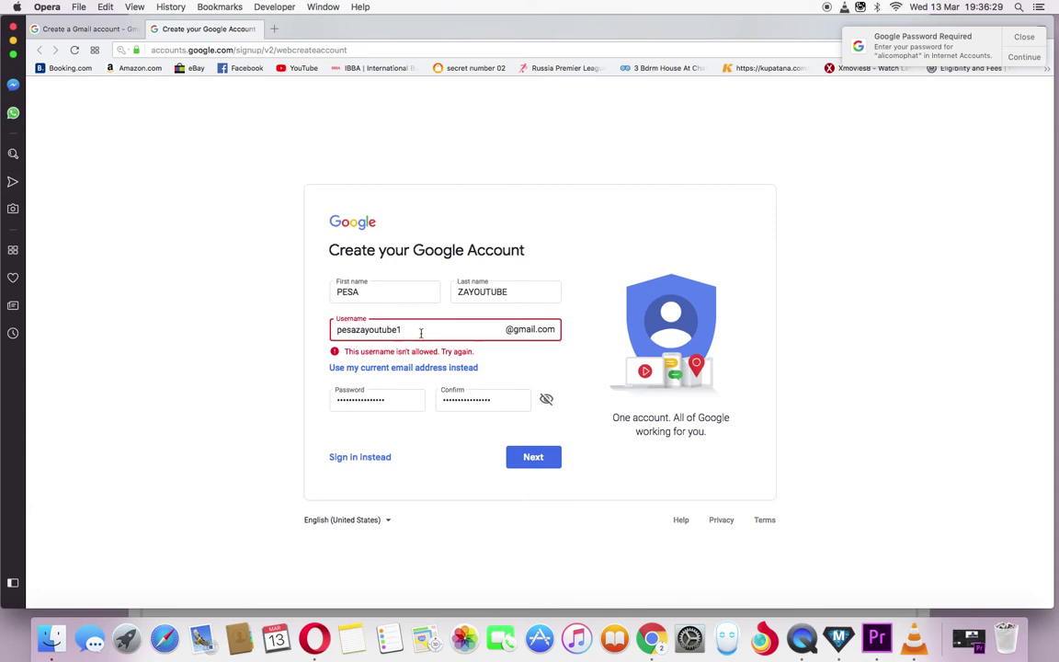
- Change the username's ending again and submit it until Google accepts it
key(BackSpace)
key(BackSpace)
key(BackSpace)
key(BackSpace)
key(BackSpace)
key(BackSpace)
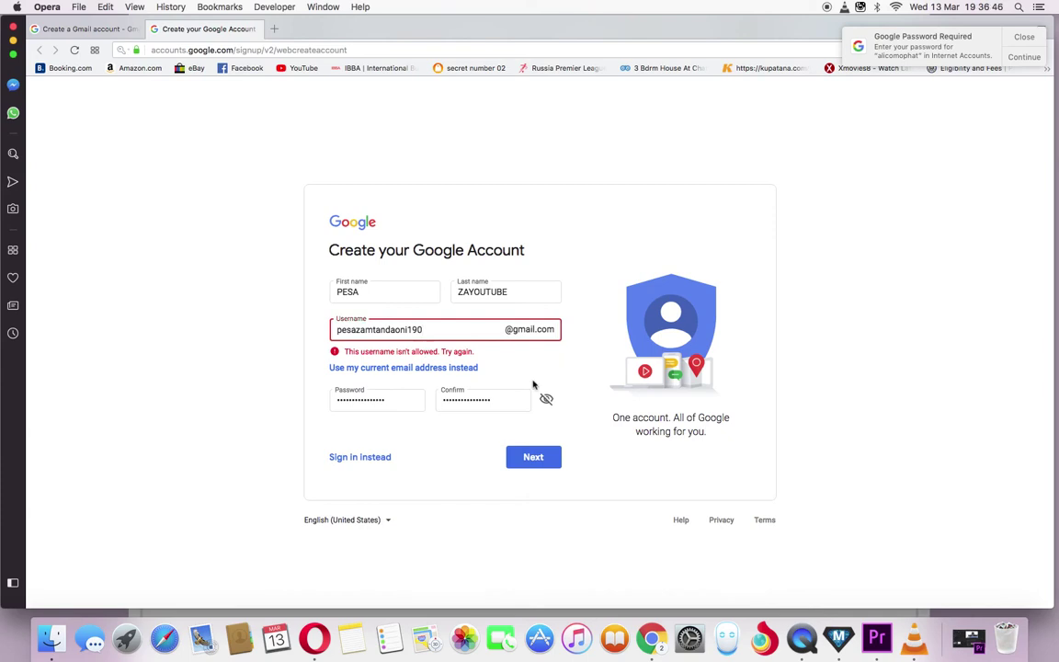
click(526, 458)
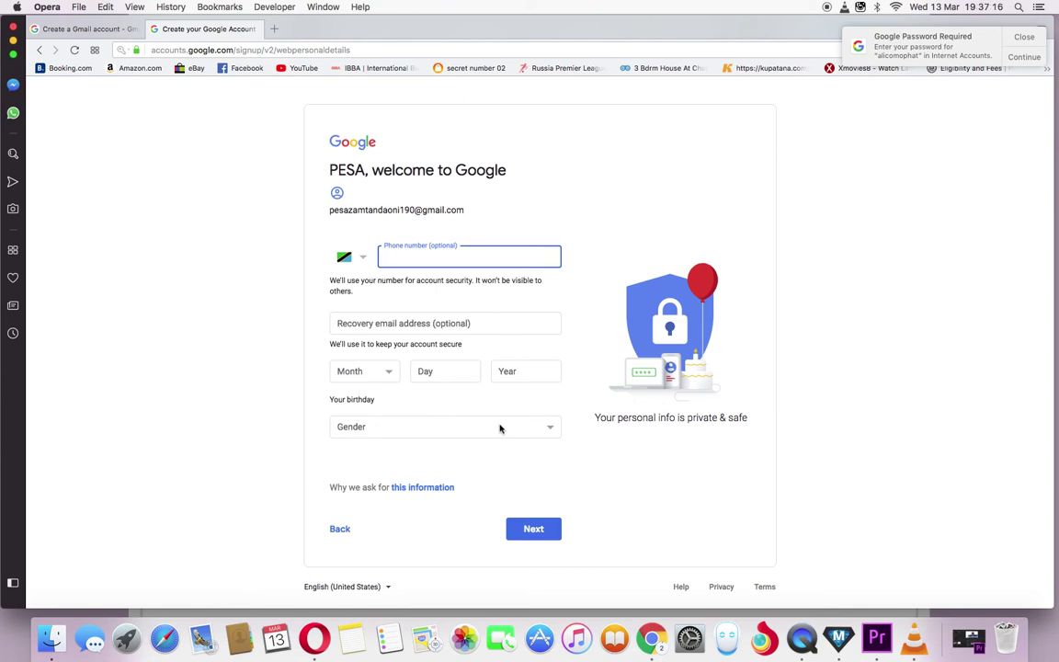
click(540, 256)
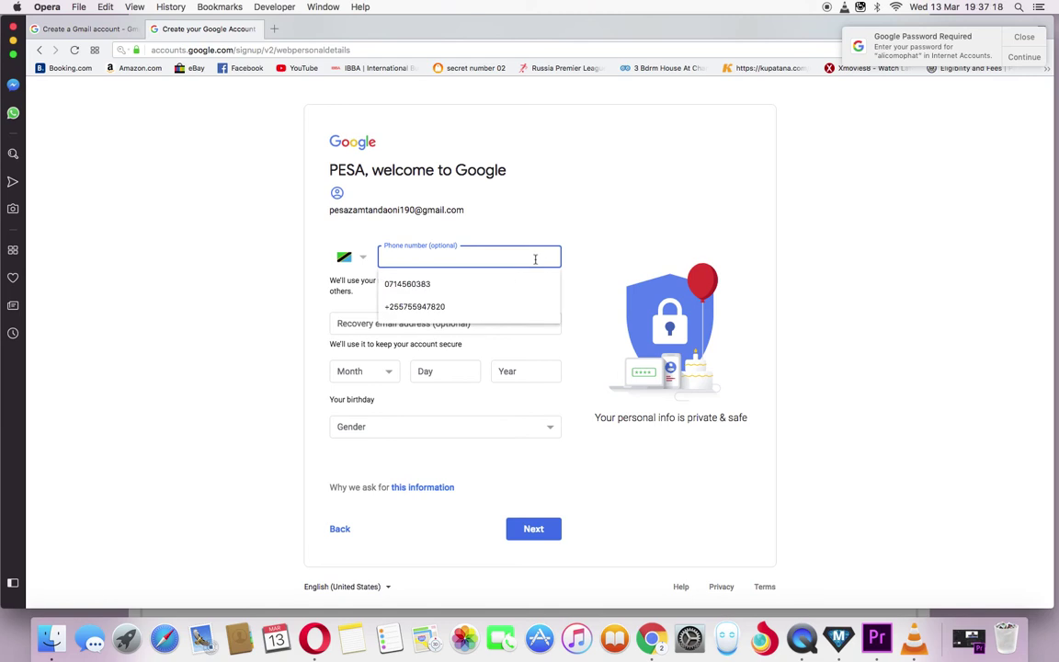
click(606, 244)
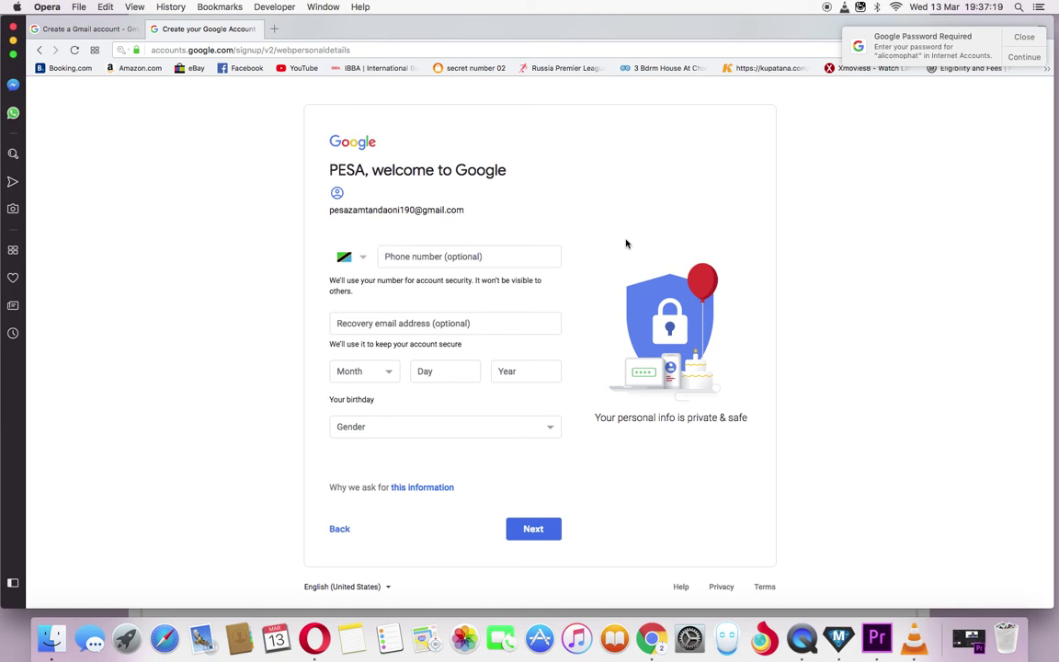
click(548, 255)
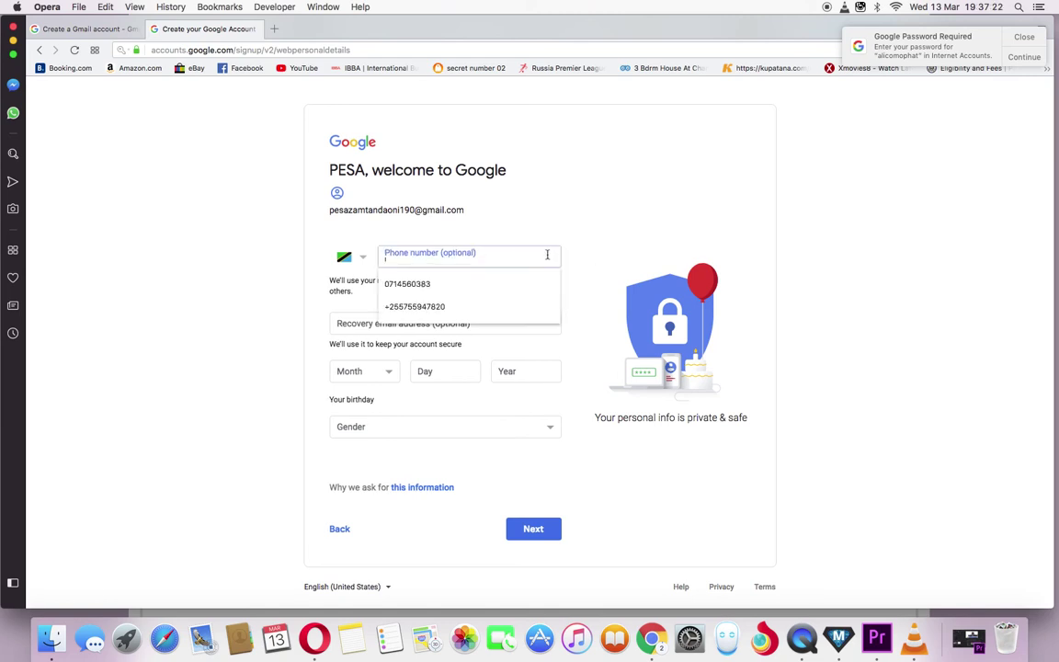
click(629, 227)
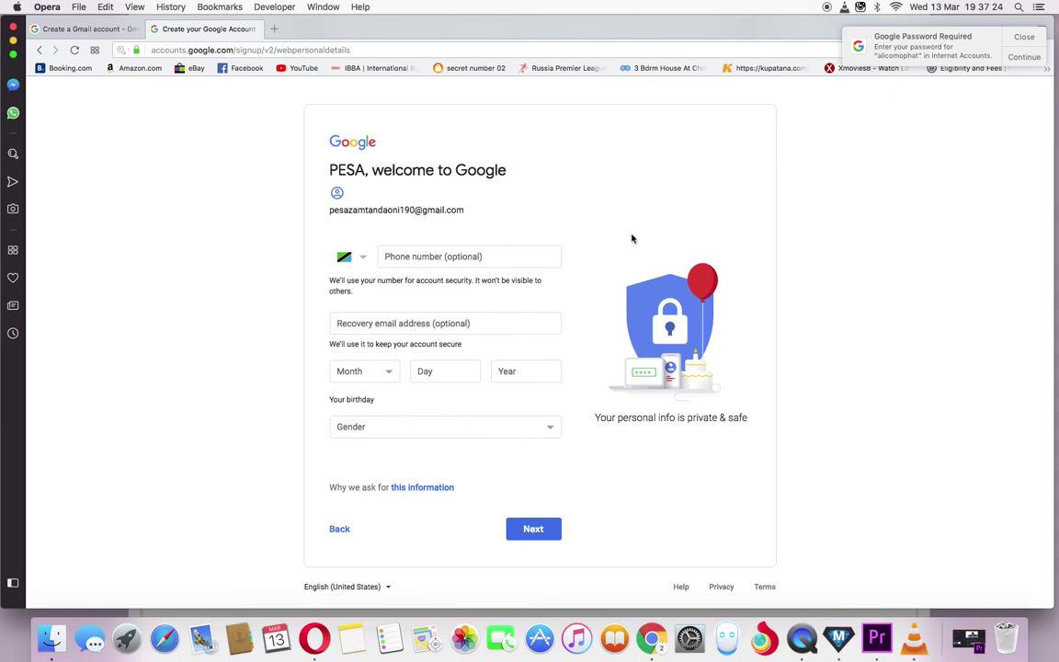
click(530, 325)
click(586, 295)
click(528, 256)
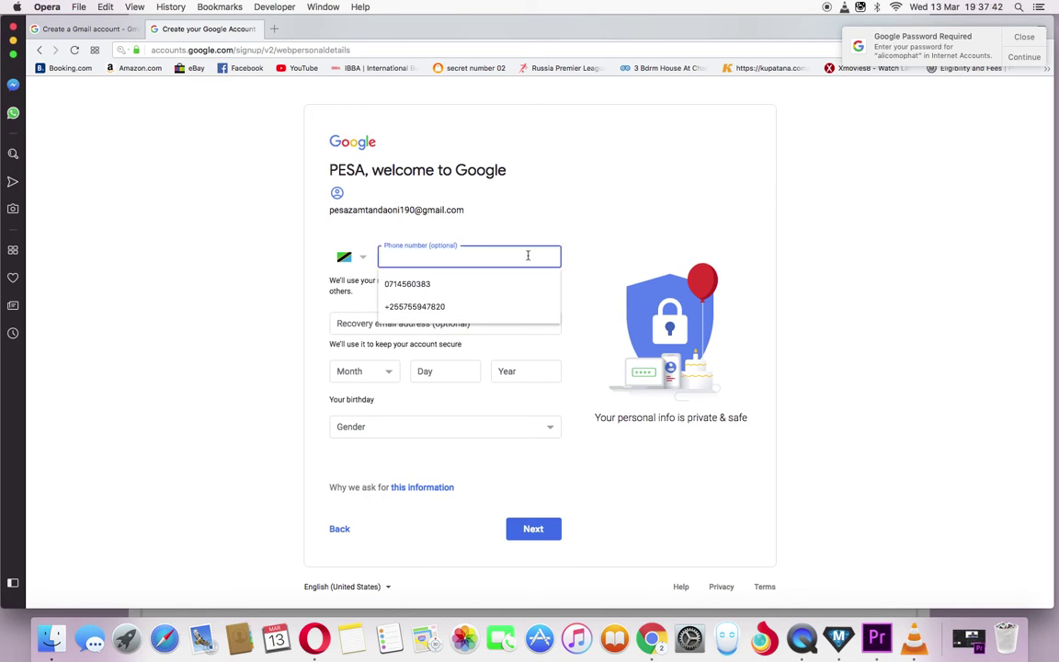
click(415, 306)
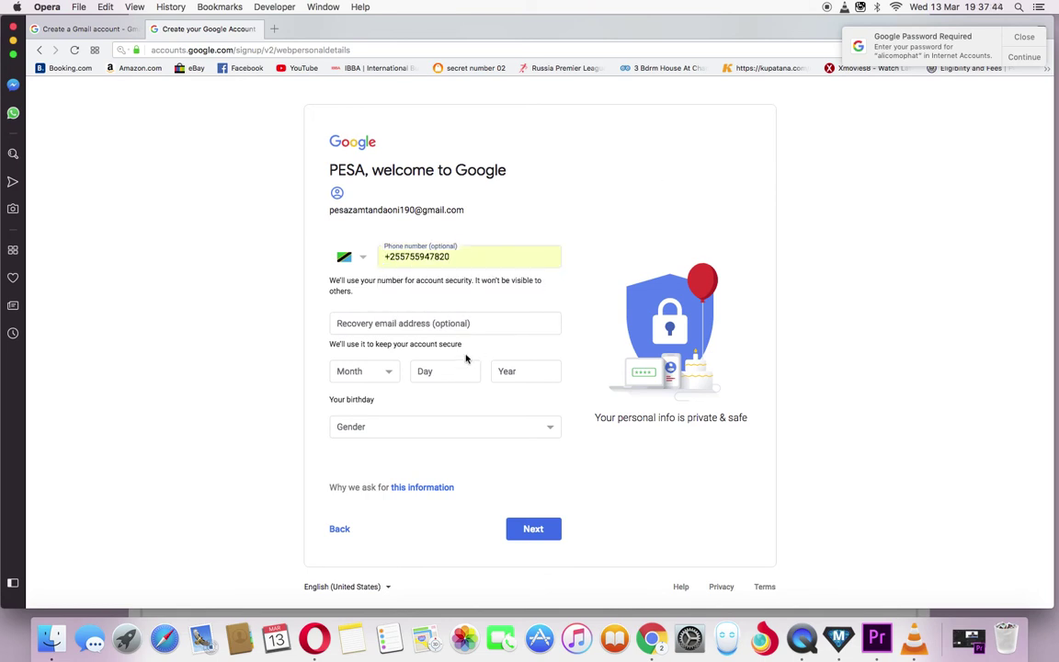
click(476, 324)
text(al)
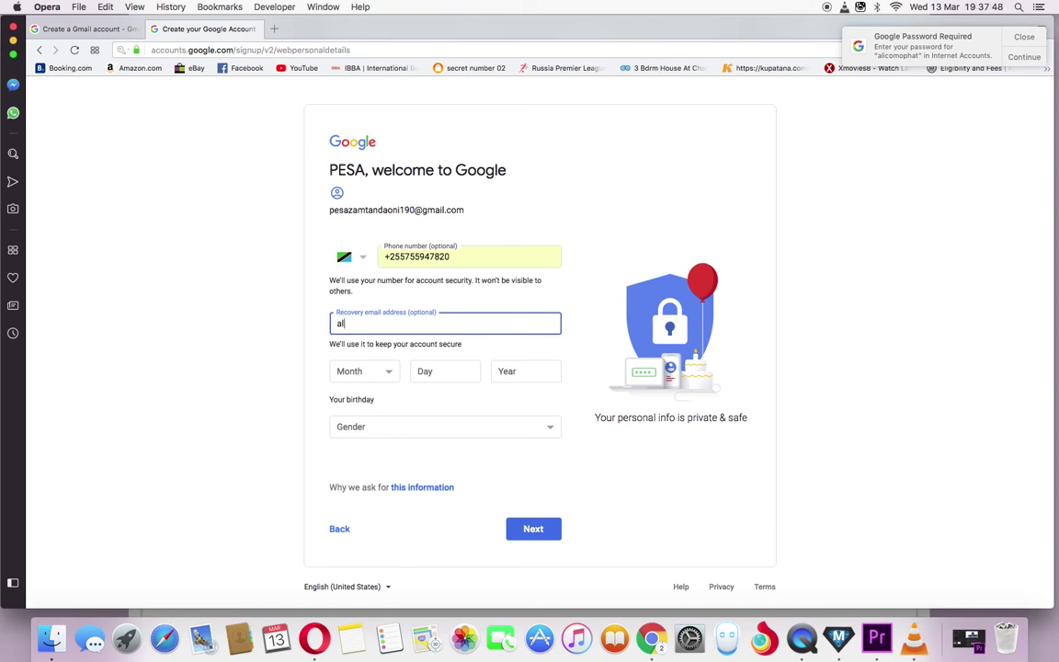
key(BackSpace)
key(BackSpace)
key(BackSpace)
text(@gmail.com)
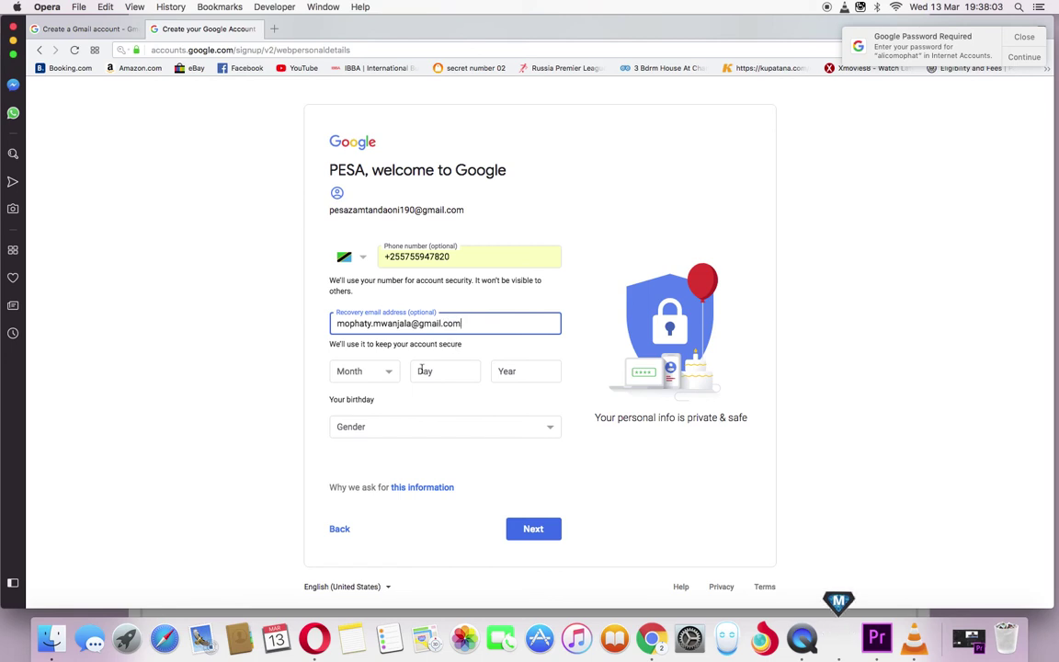
click(388, 372)
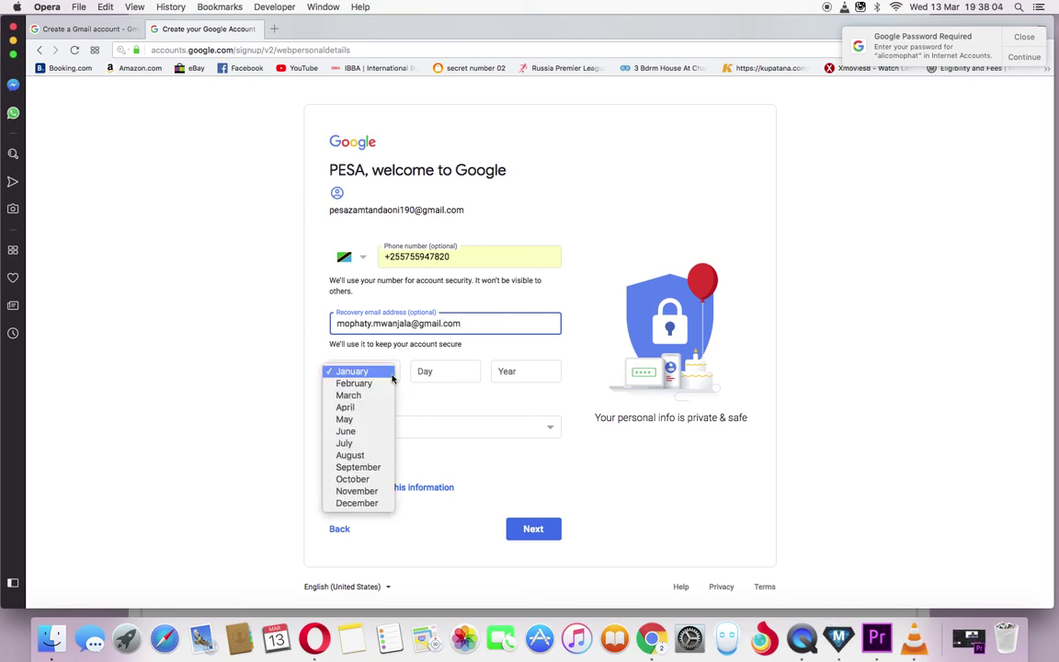
click(363, 456)
click(459, 371)
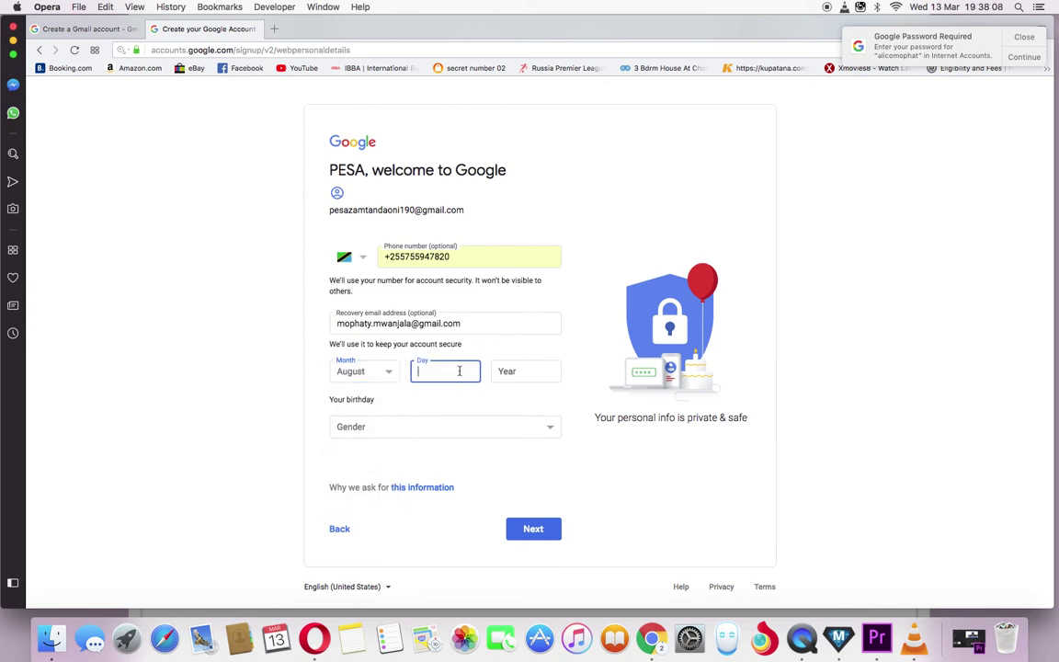
text(1)
key(Tab)
text(1)
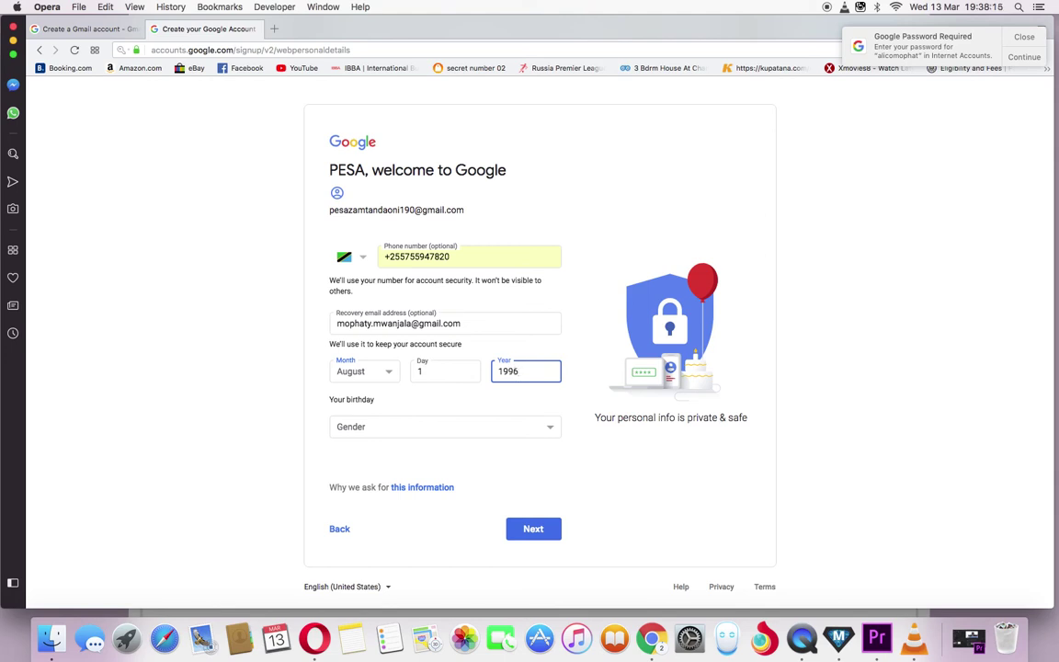
click(411, 430)
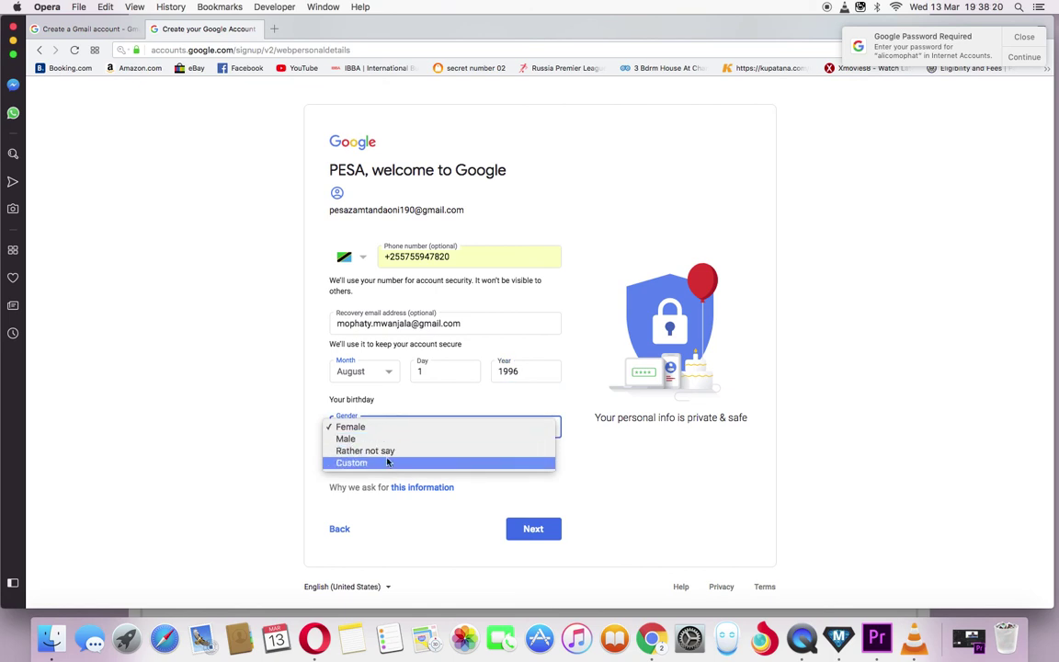
click(390, 451)
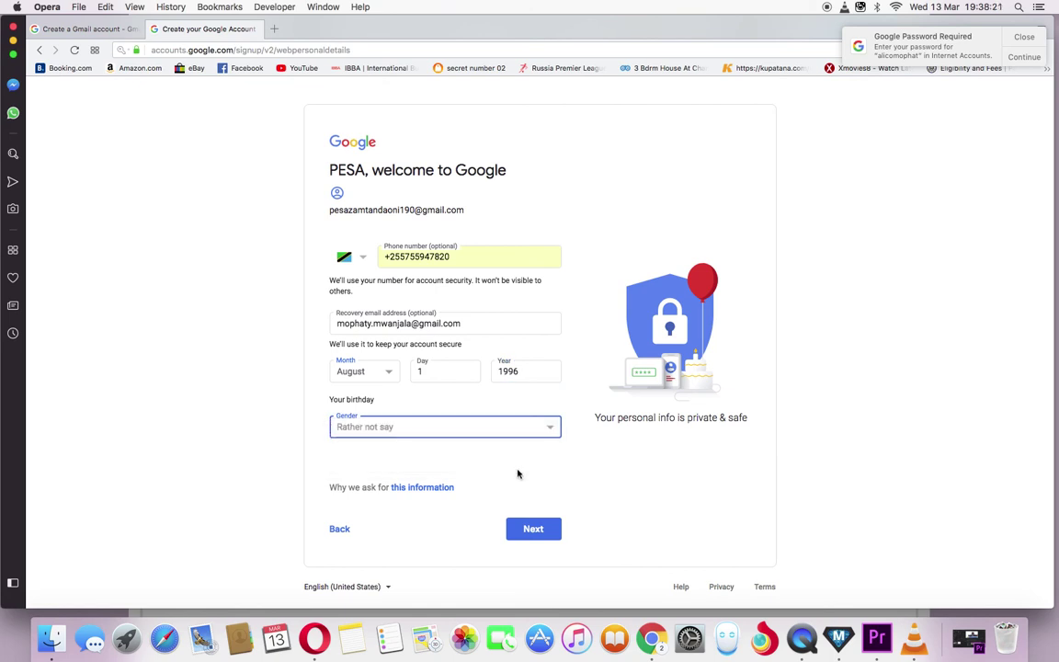
click(541, 533)
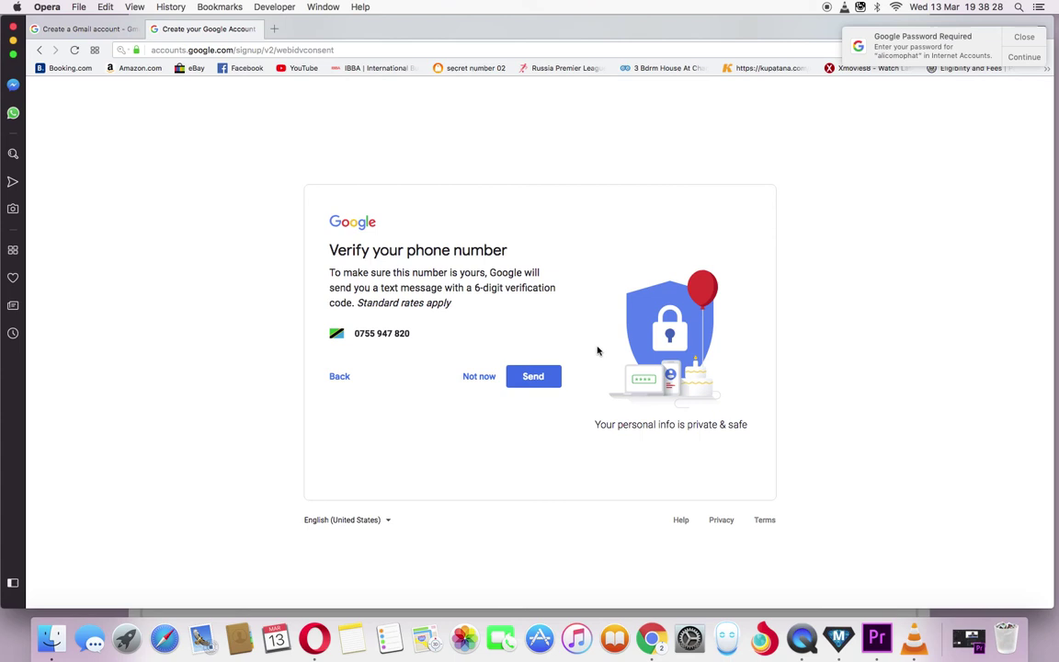
- Verify the phone with the texted 6-digit code and skip sharing the number across Google services
click(544, 378)
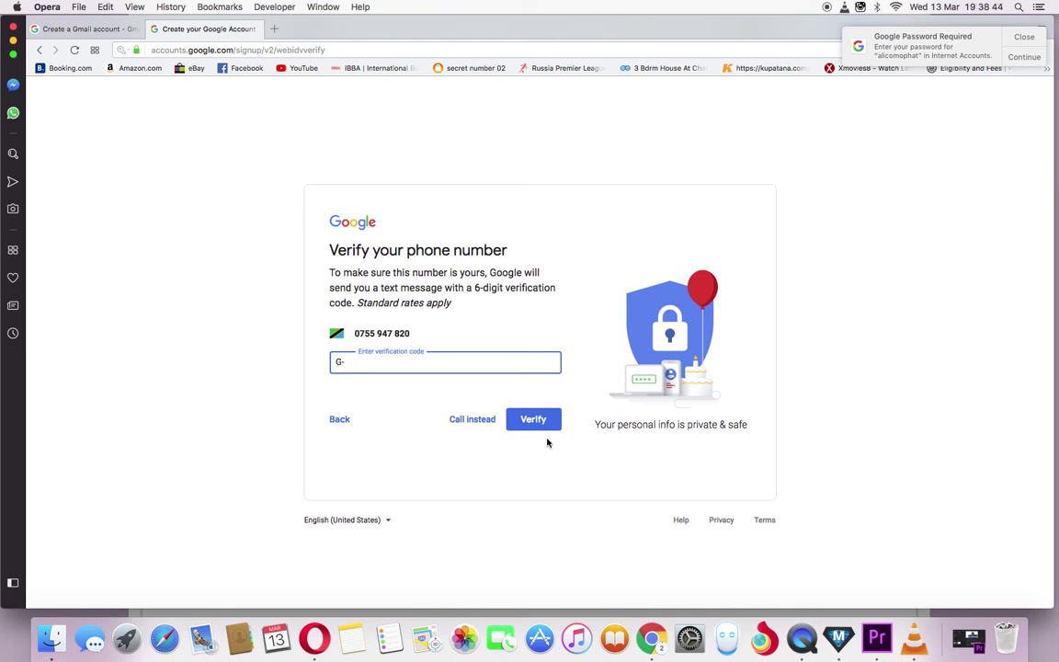
click(547, 420)
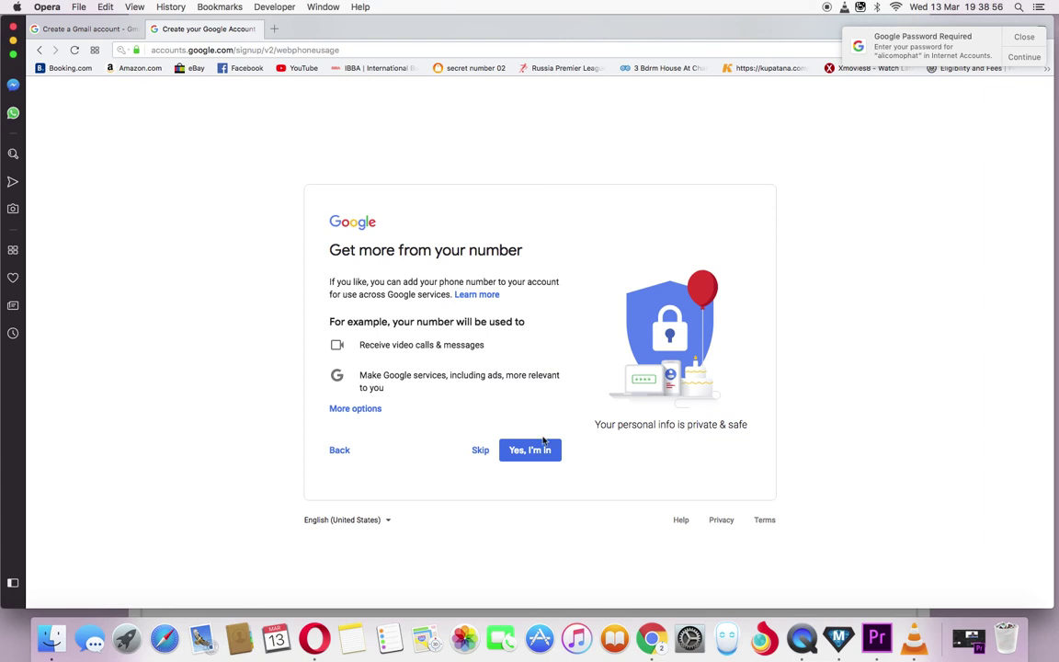
click(480, 450)
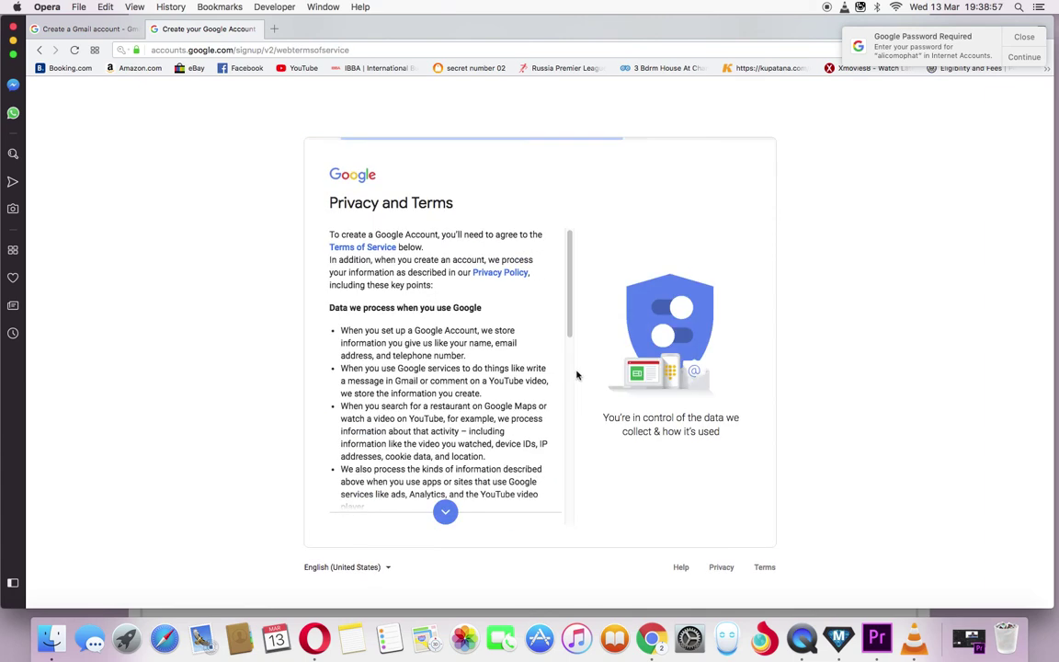
- Scroll to the end of the Privacy and Terms and choose I agree
scroll(552, 368, down, 10)
scroll(546, 364, up, 10)
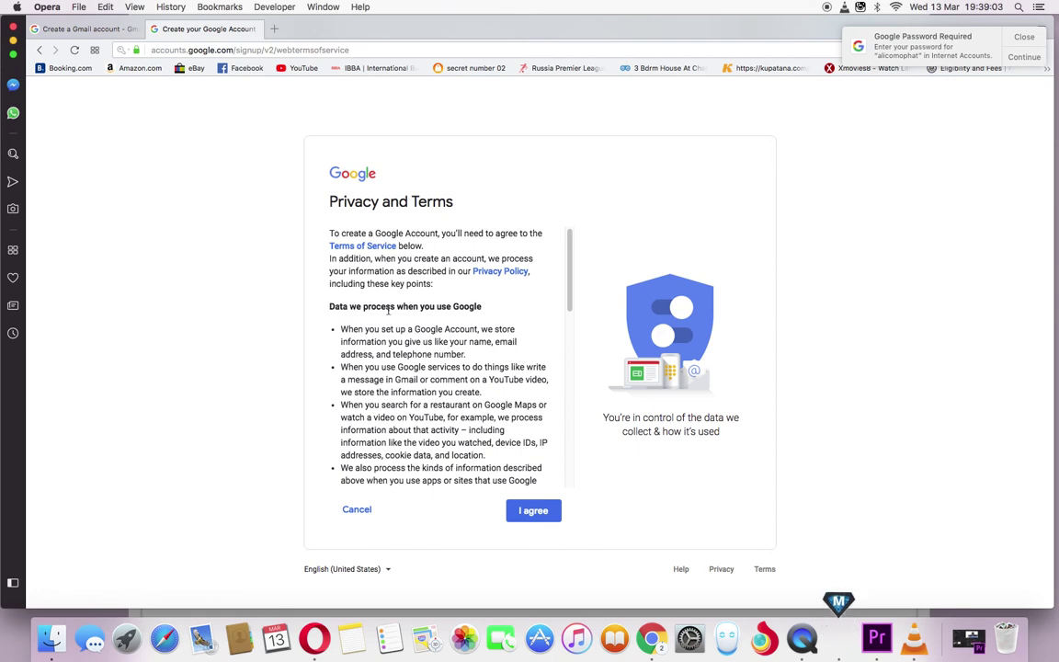
scroll(440, 317, down, 5)
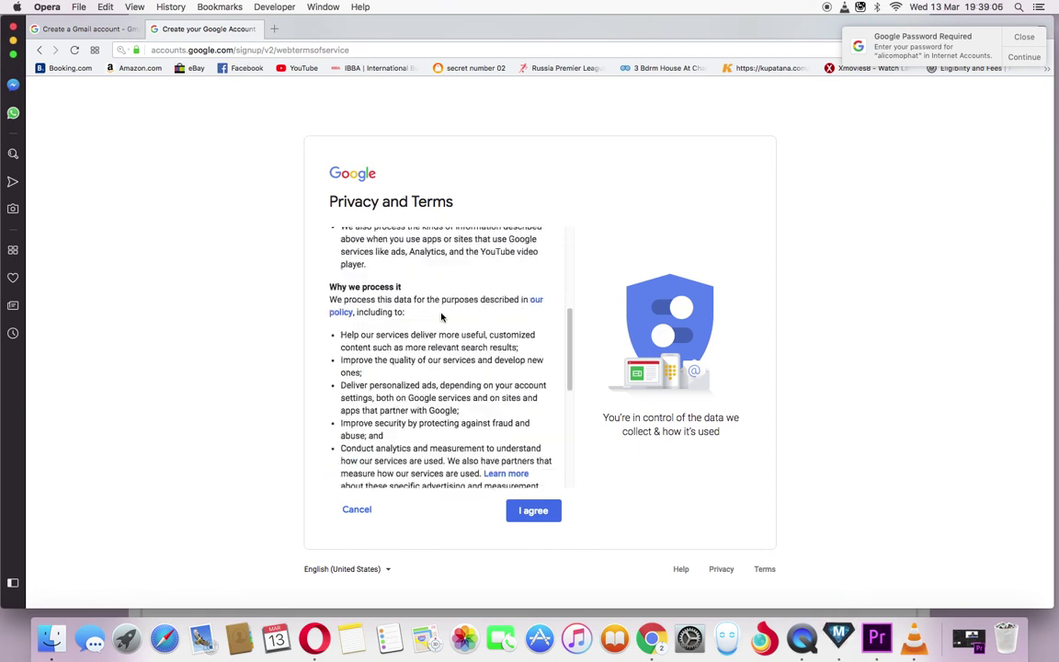
scroll(422, 304, down, 5)
scroll(363, 317, down, 2)
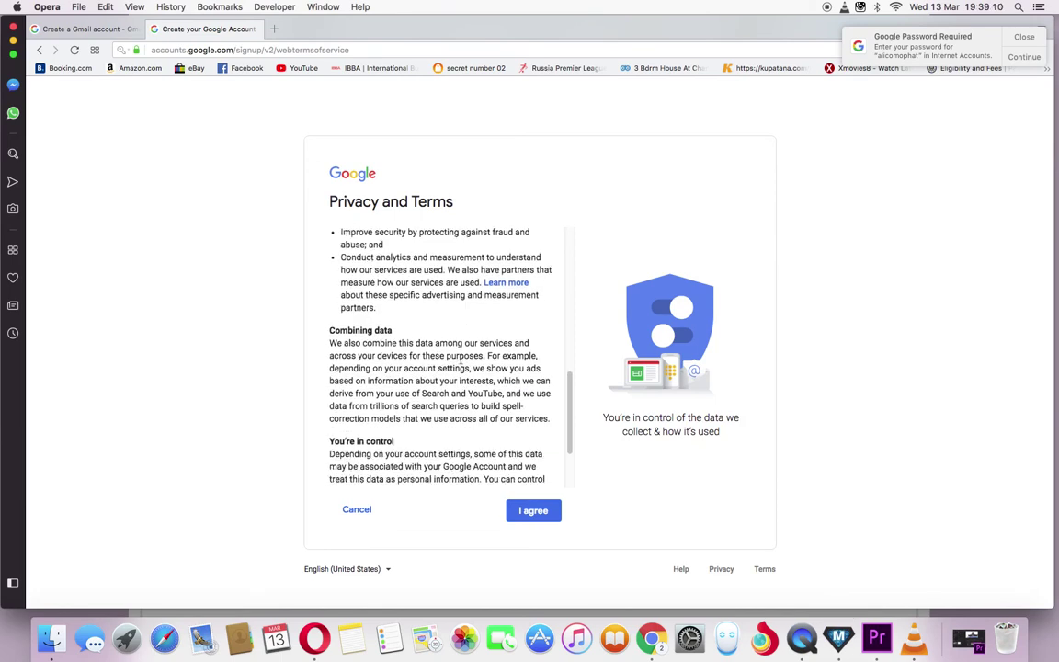
scroll(523, 395, down, 3)
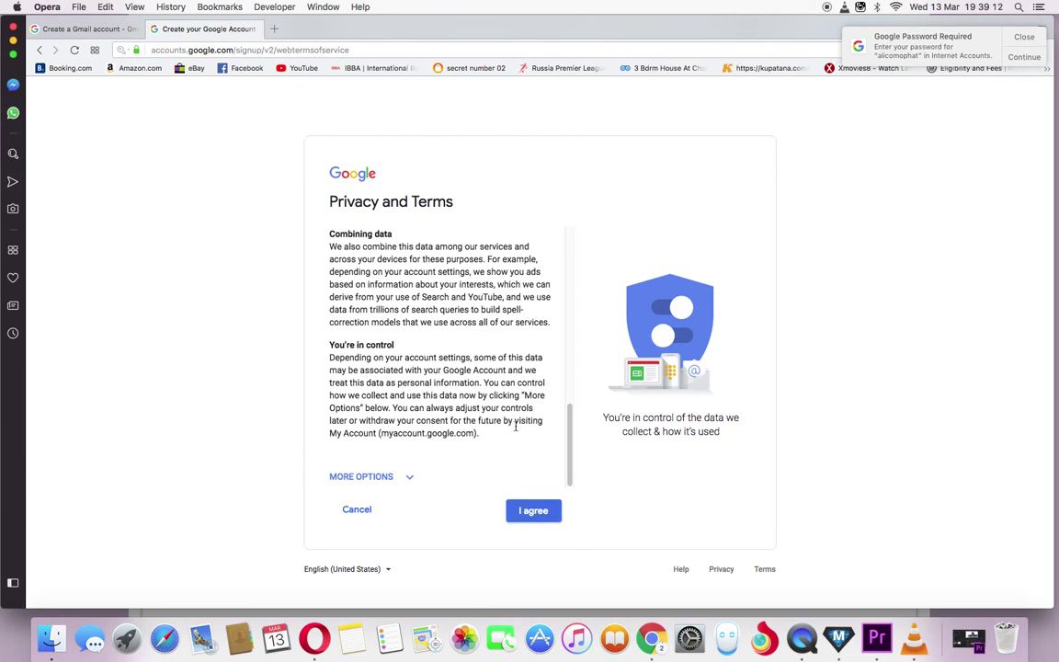
click(543, 510)
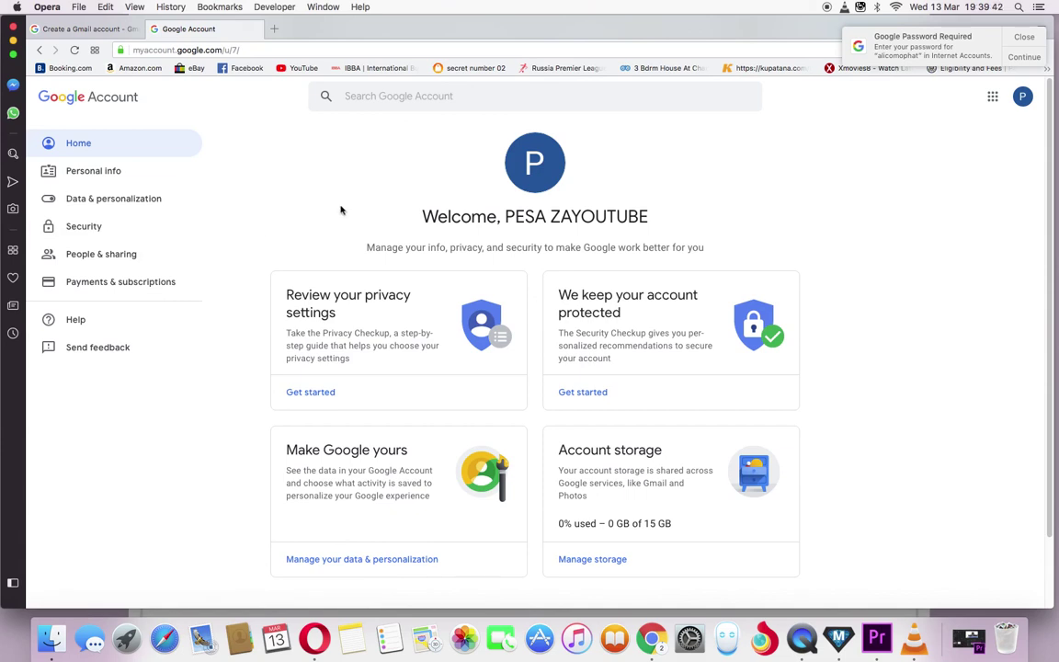
- Review the new account's Security page, check the accounts menu, and return to the account Home page
click(78, 228)
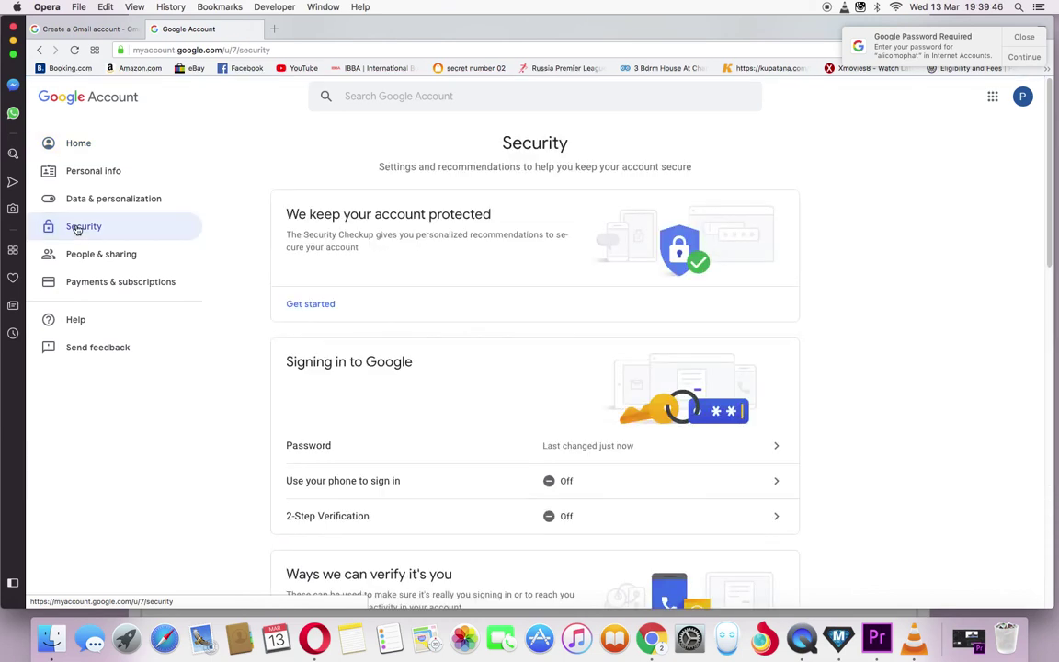
scroll(551, 281, down, 1)
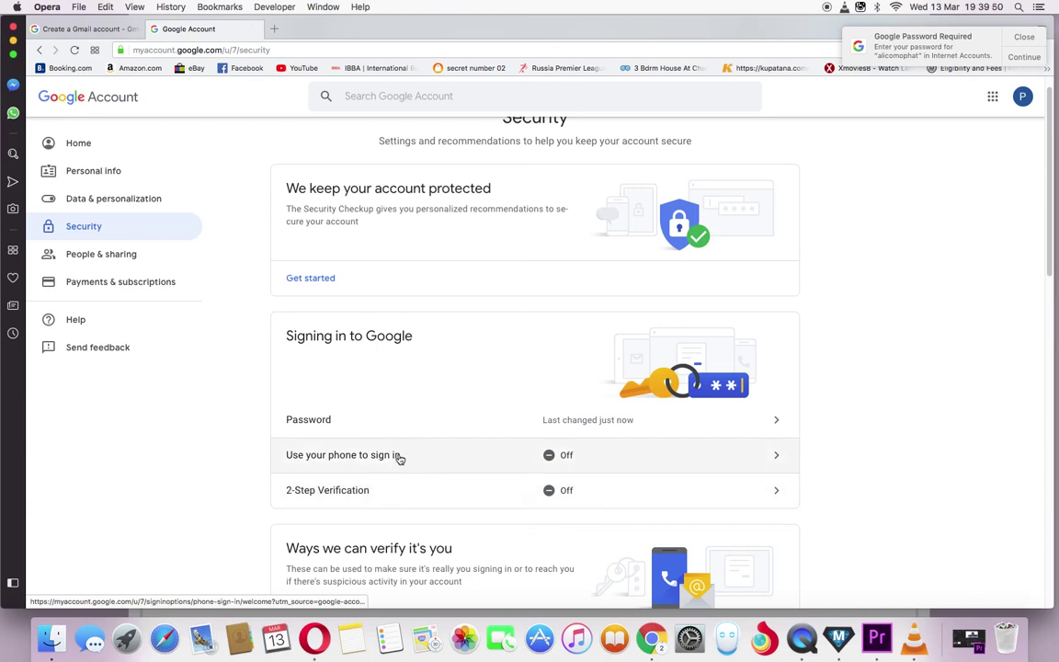
scroll(461, 448, up, 1)
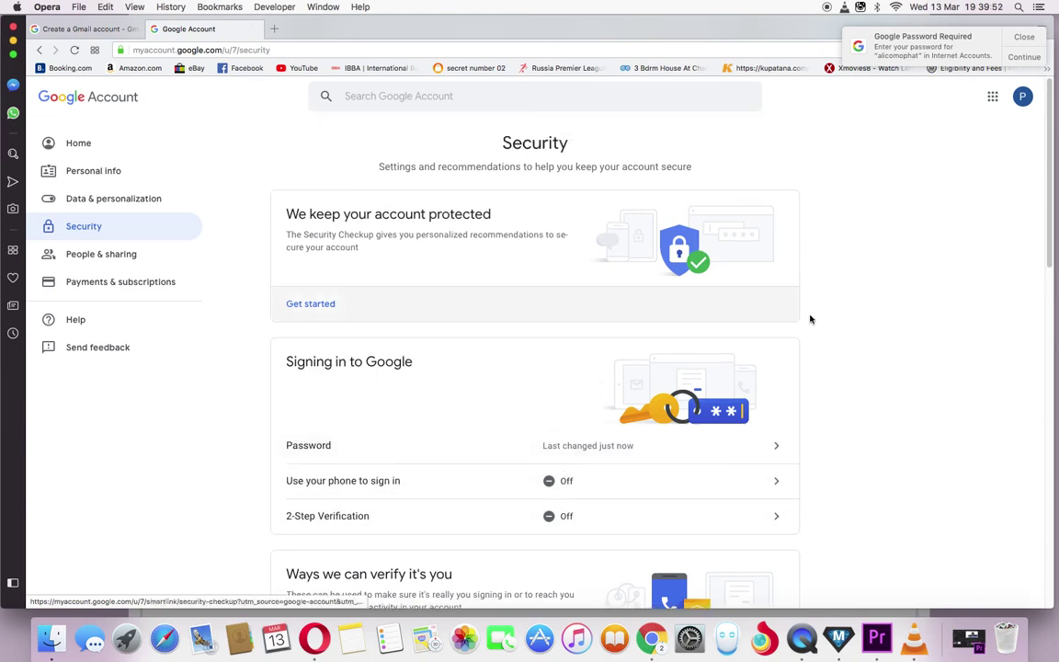
click(1022, 99)
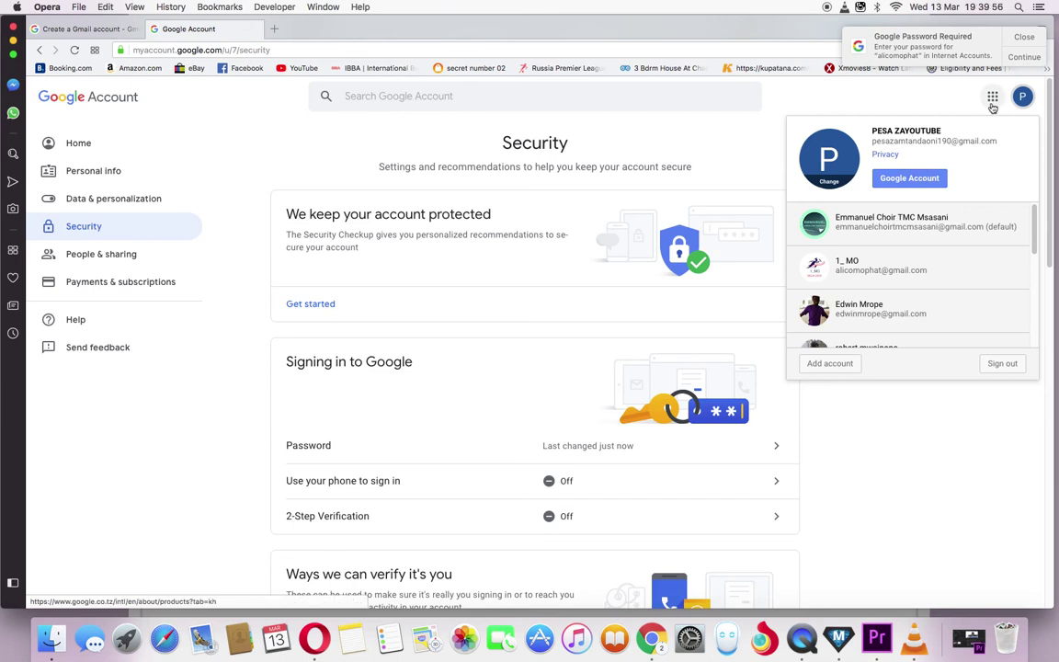
click(1022, 96)
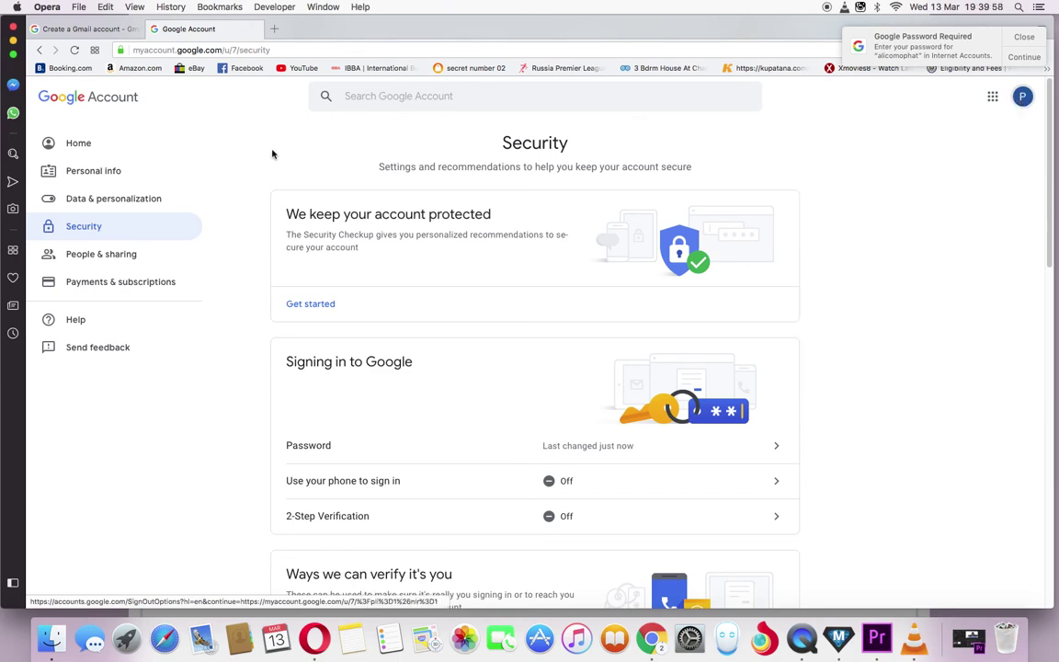
click(81, 143)
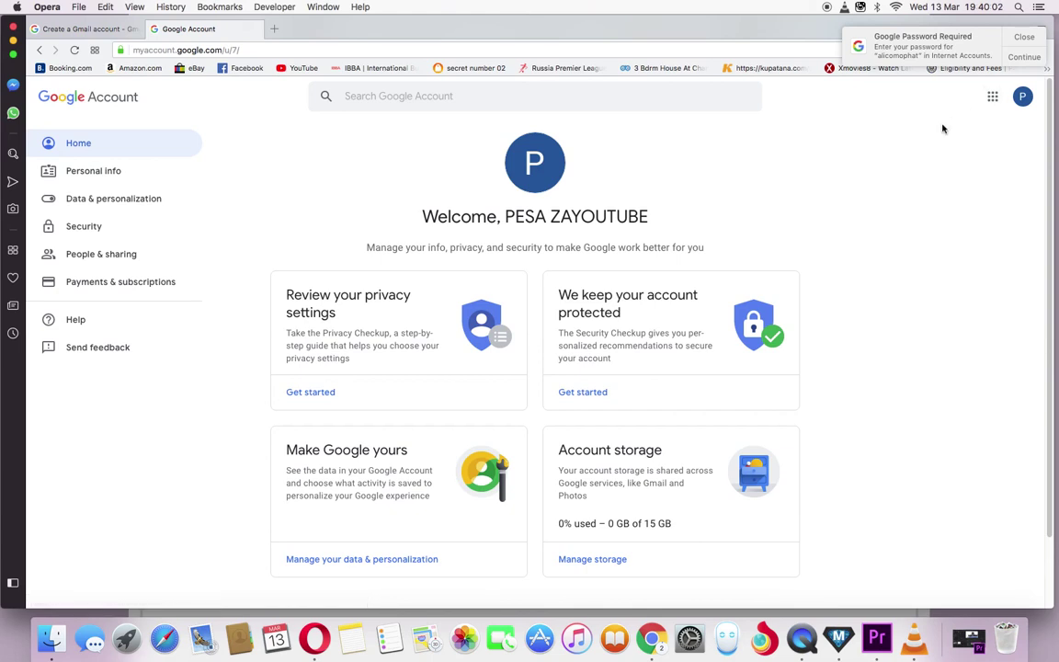
click(993, 96)
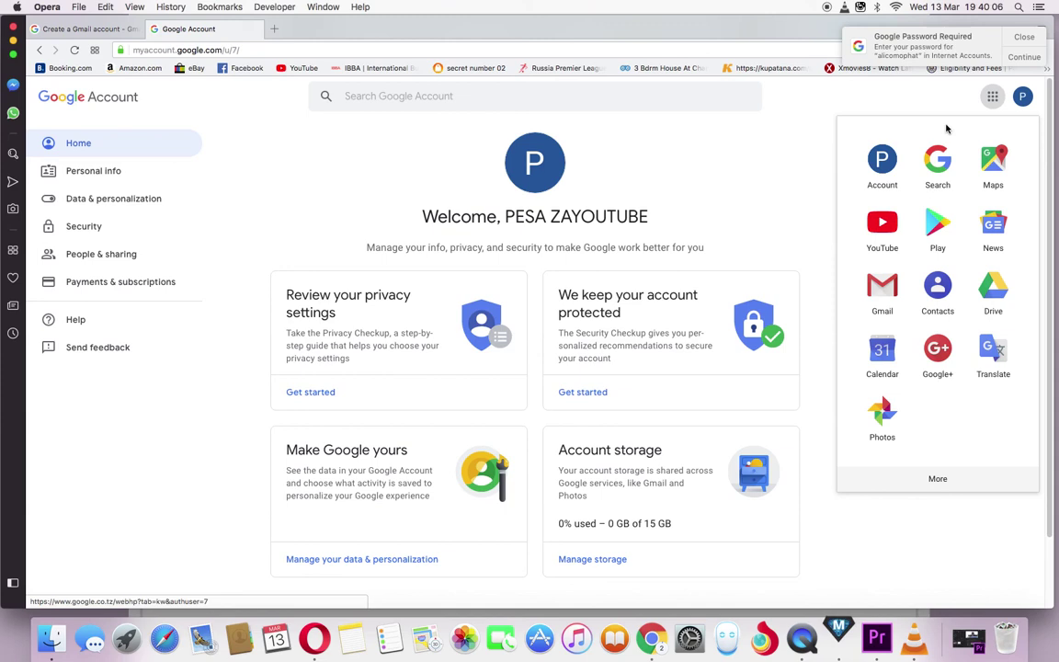
click(980, 95)
- Go to YouTube from the Google apps grid and browse its home page
click(993, 96)
click(890, 224)
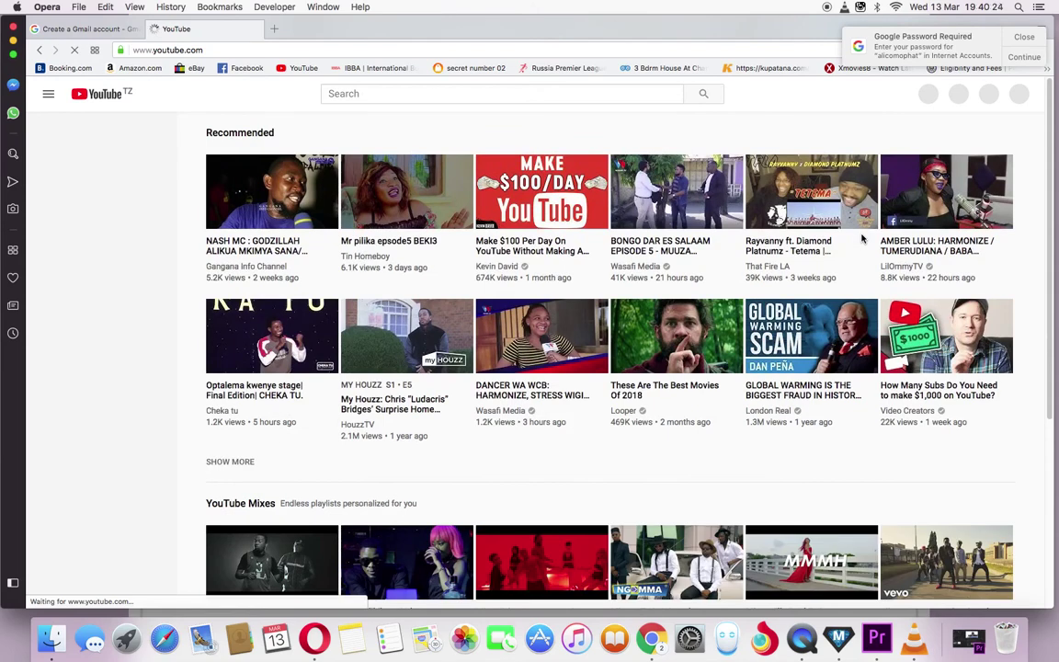
scroll(1005, 285, down, 5)
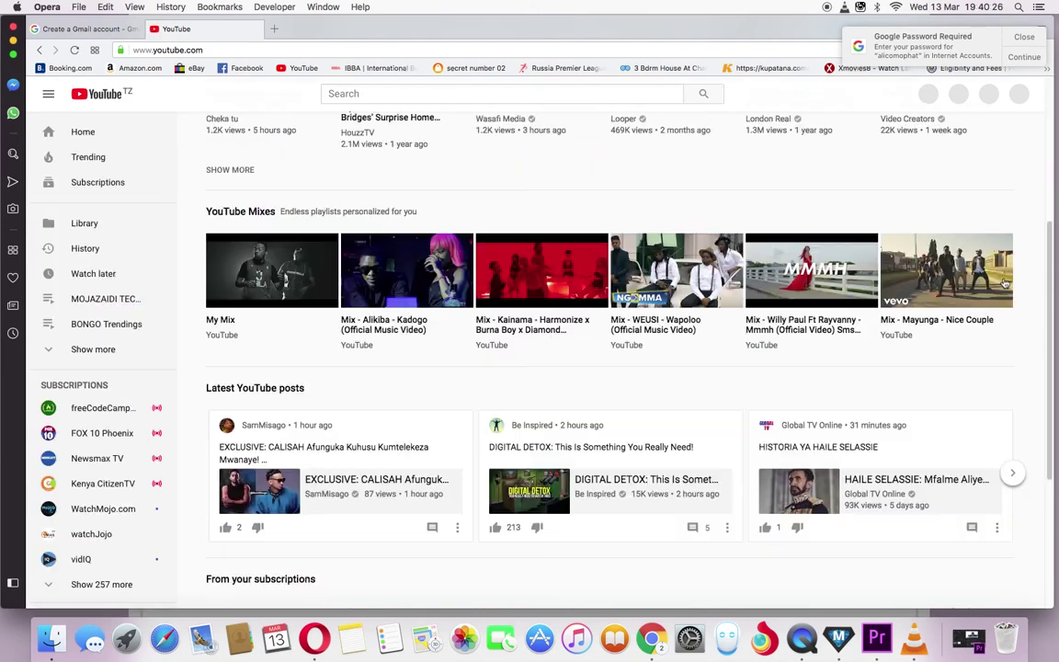
scroll(1003, 279, down, 3)
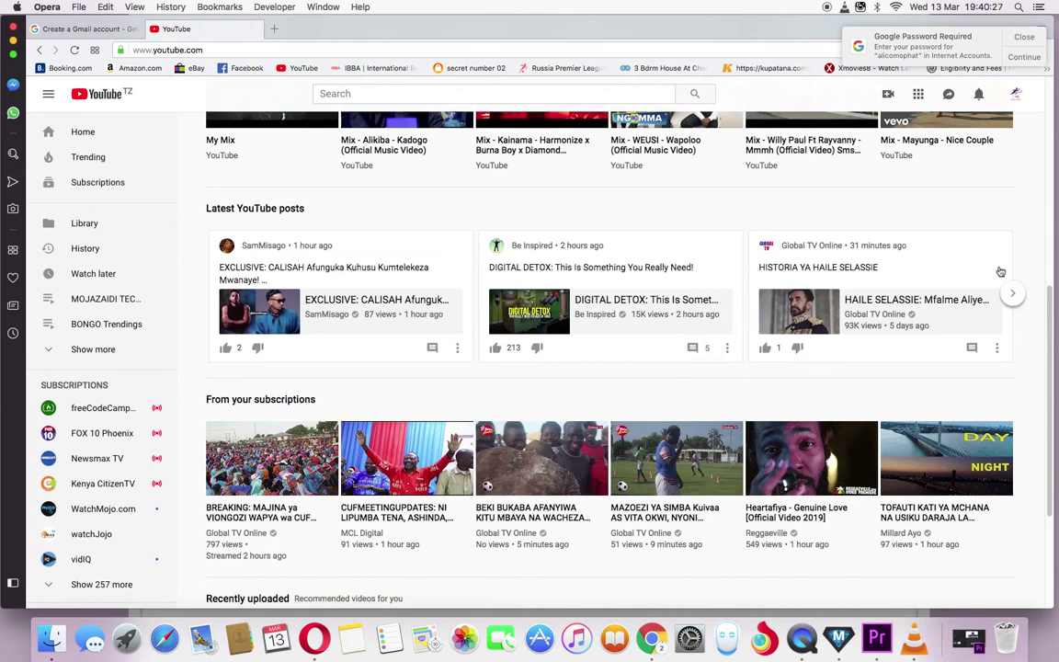
scroll(1000, 272, down, 4)
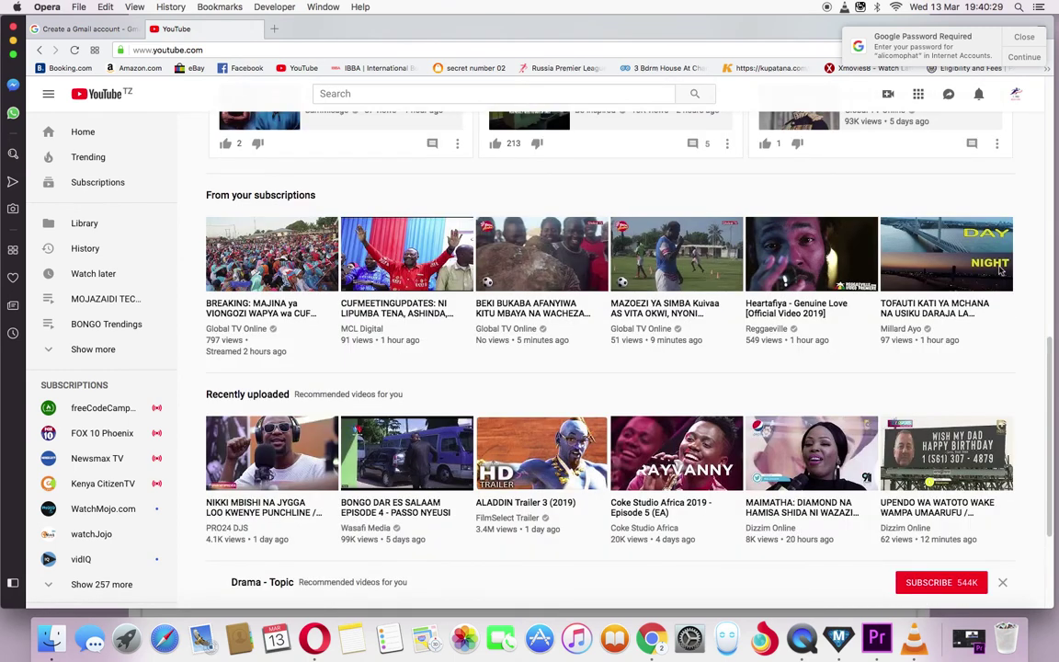
scroll(956, 264, up, 15)
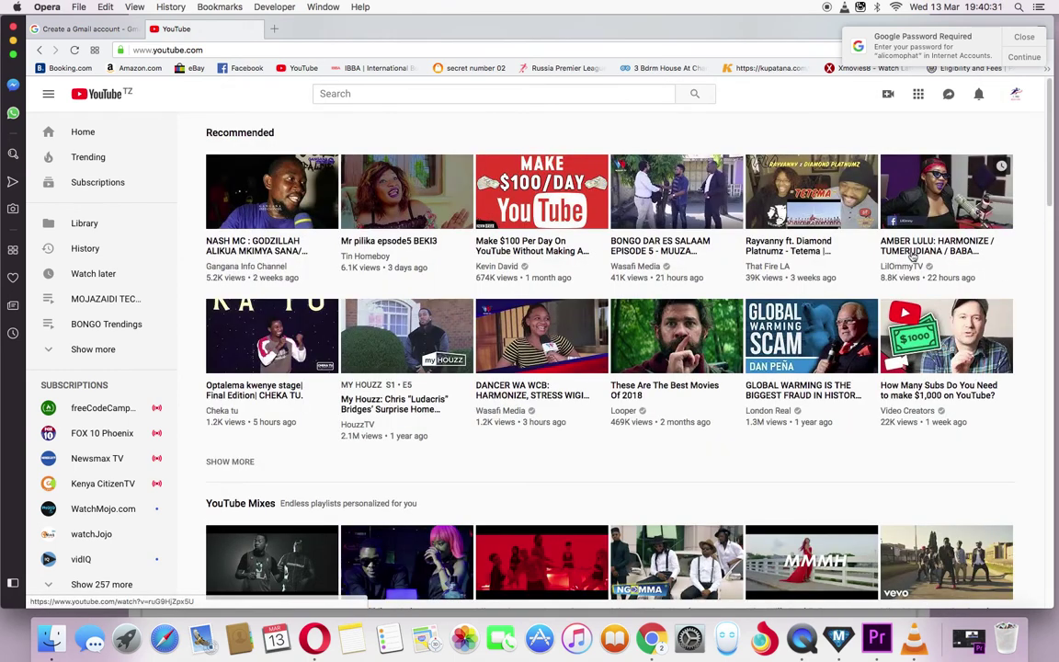
- From YouTube's avatar menu, choose Switch account and then Add account
click(1017, 96)
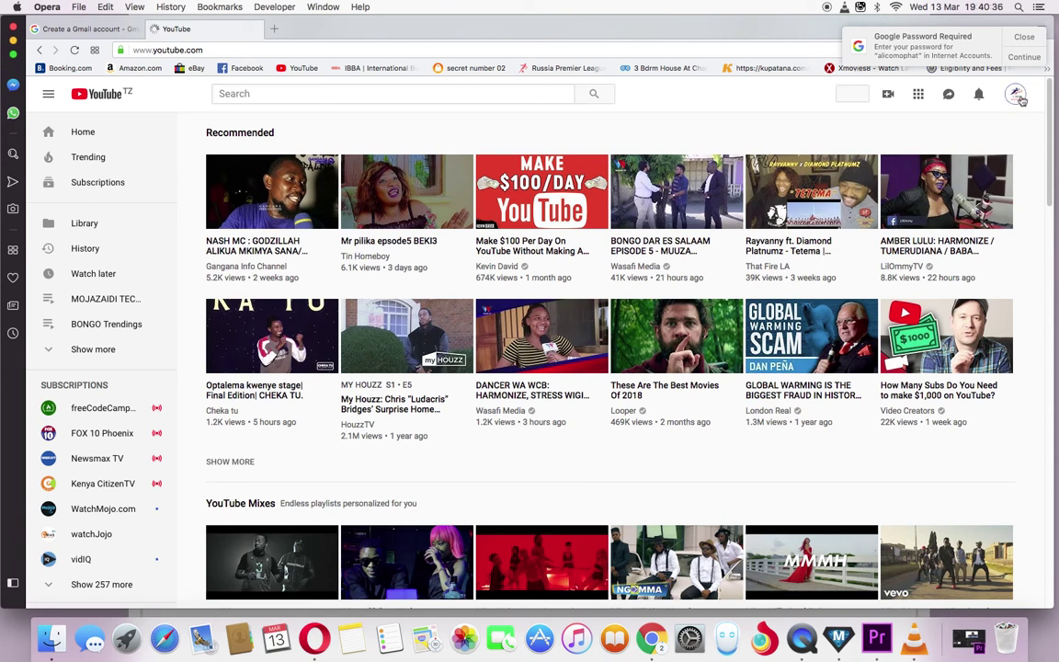
click(1017, 96)
click(1017, 95)
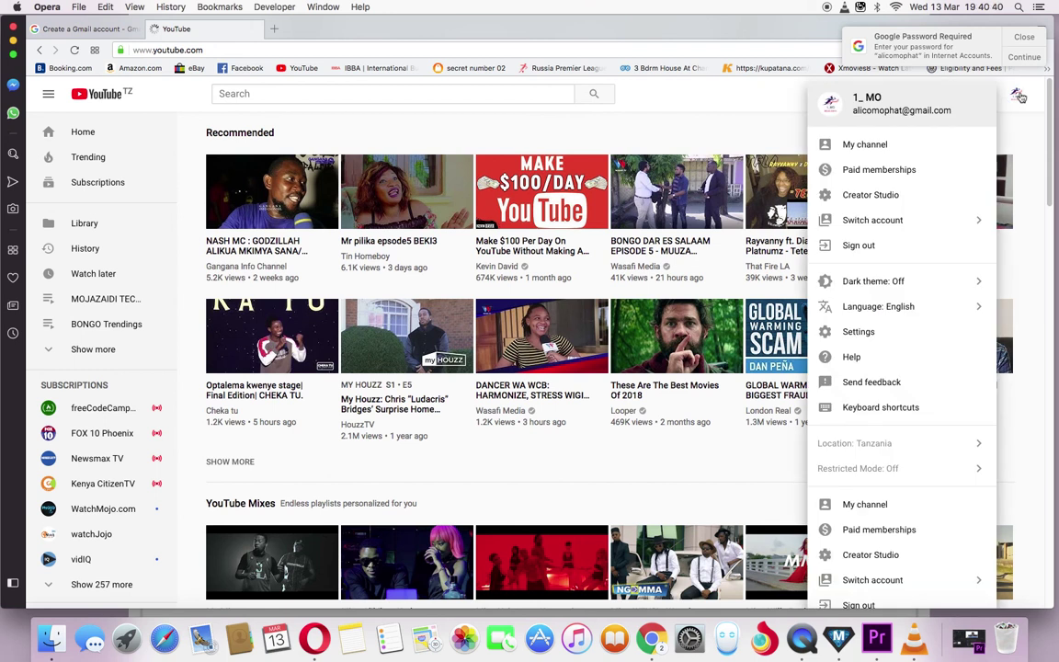
click(961, 225)
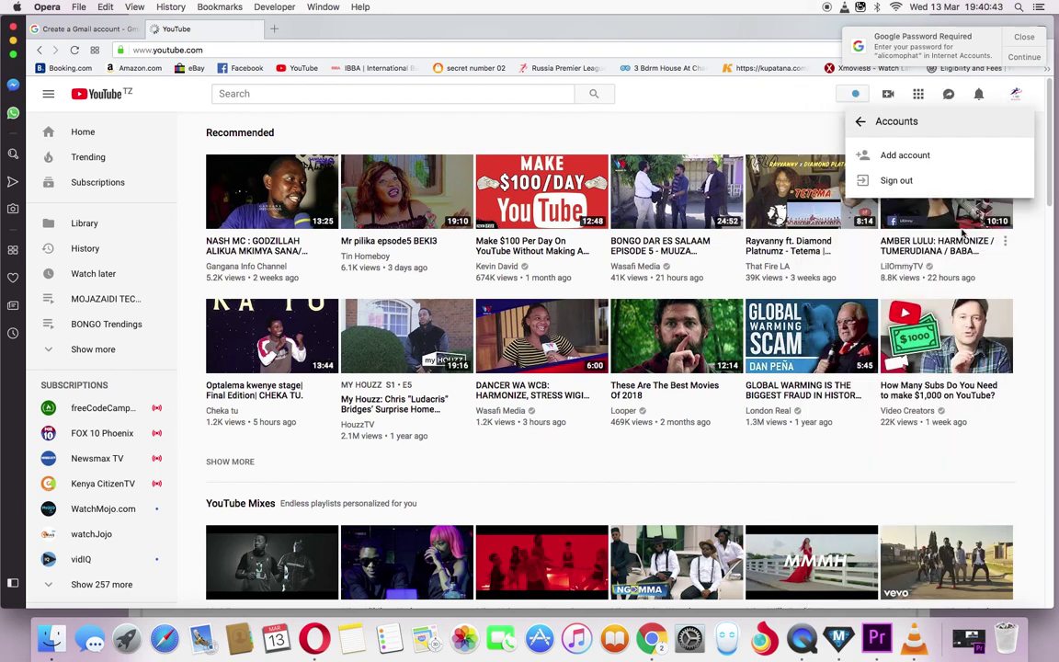
click(934, 156)
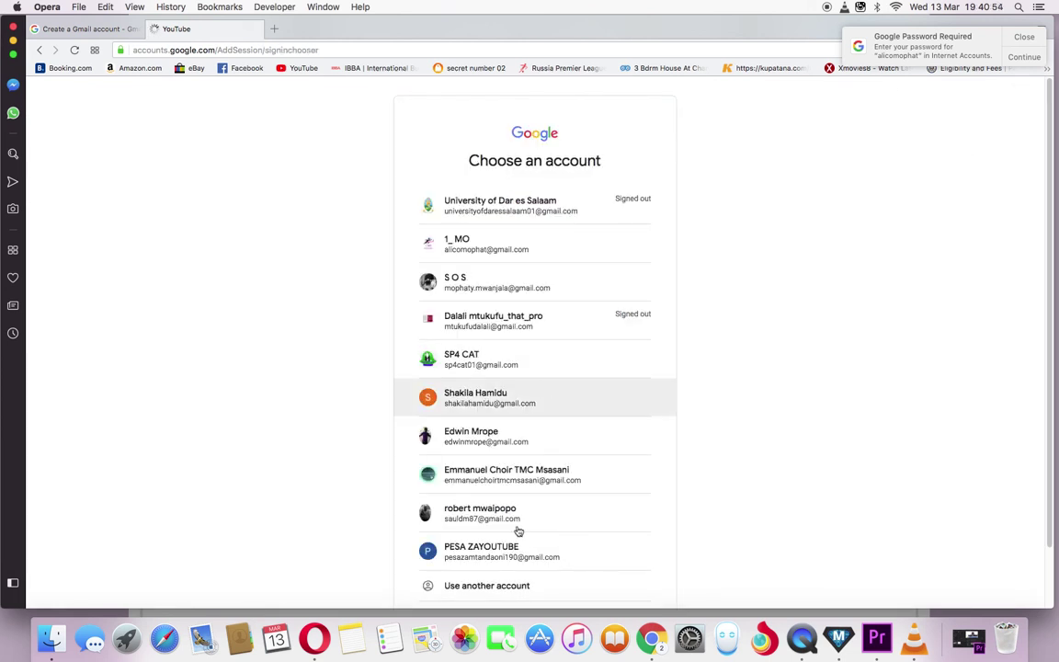
- Pick the newly created account on the 'Choose an account' page to sign into YouTube
click(504, 557)
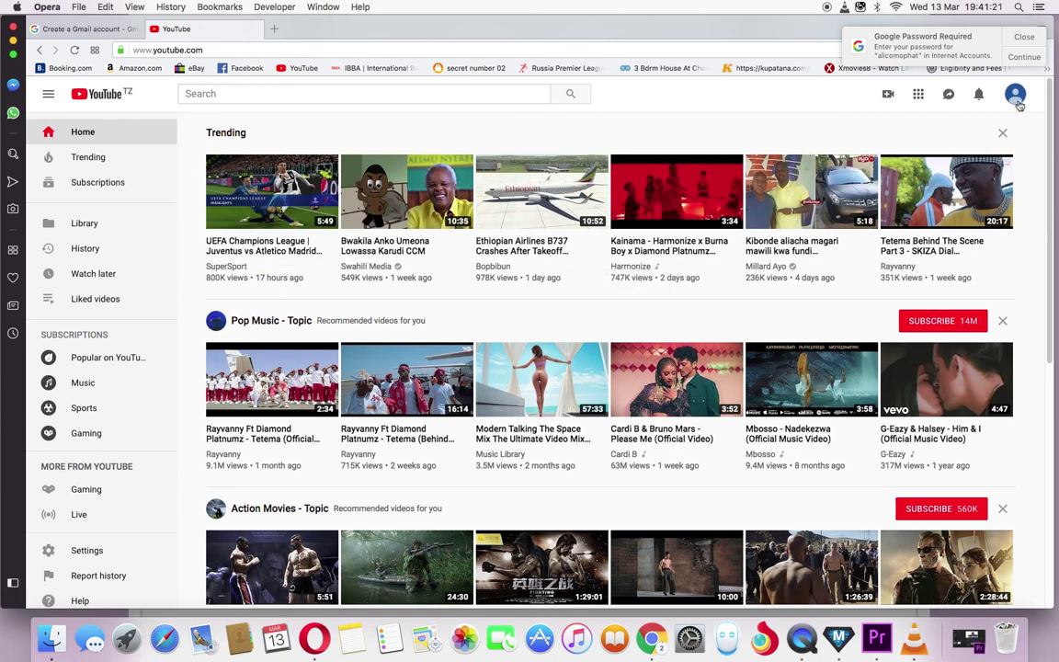
- Go to My channel from the new account's YouTube avatar menu to begin channel creation
click(1015, 95)
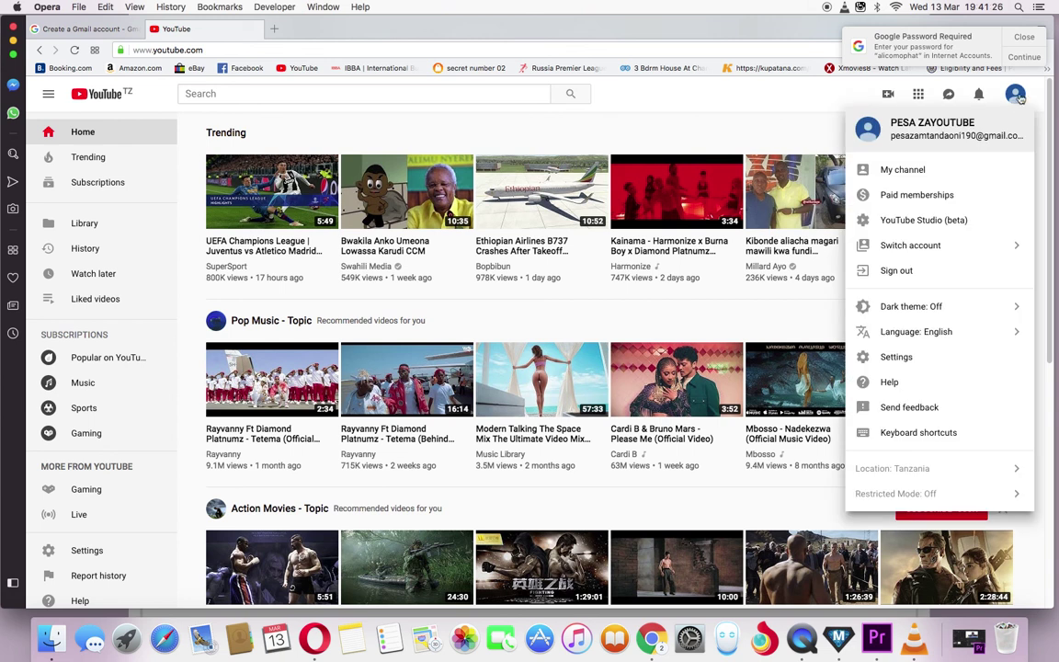
click(946, 172)
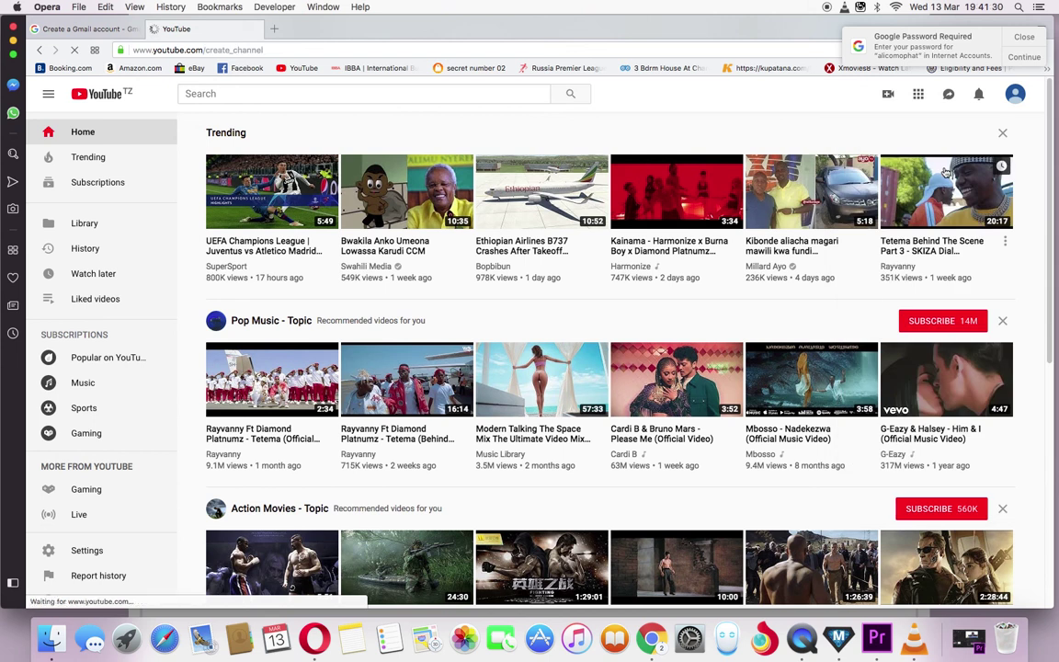